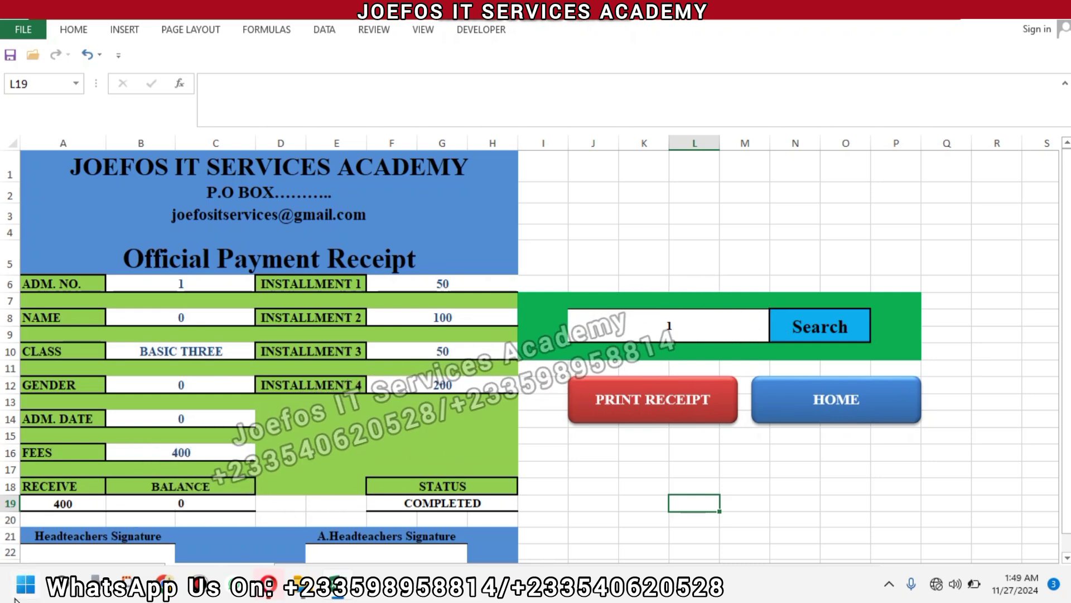
Switch to the FEES.PAYMENT TABLE sheet
{"action": "left_click", "coordinate": [26, 585]}
{"action": "left_click", "coordinate": [636, 439]}
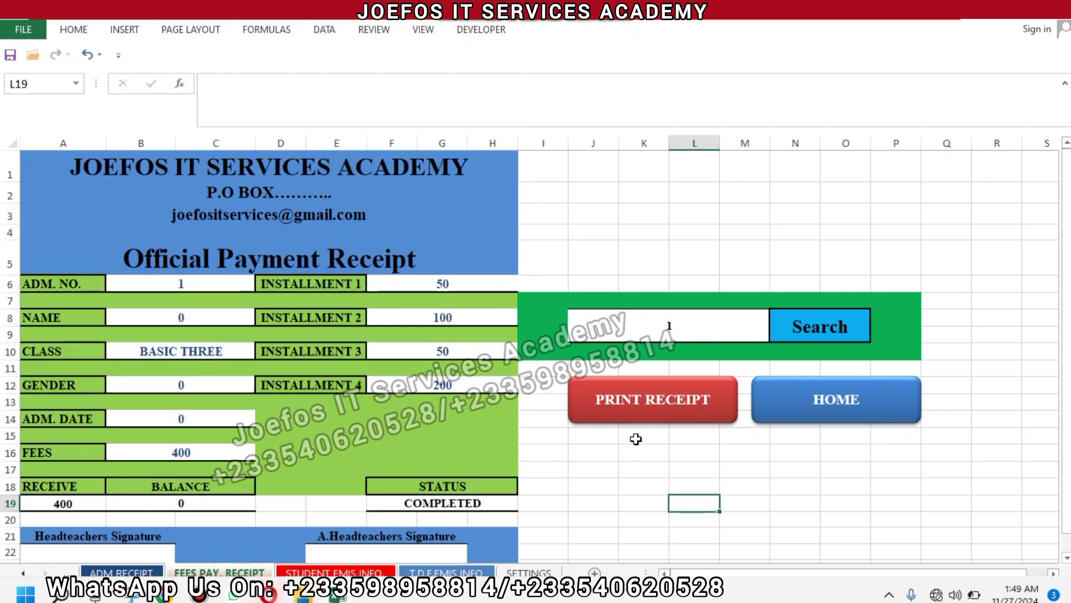
{"action": "left_click", "coordinate": [67, 573]}
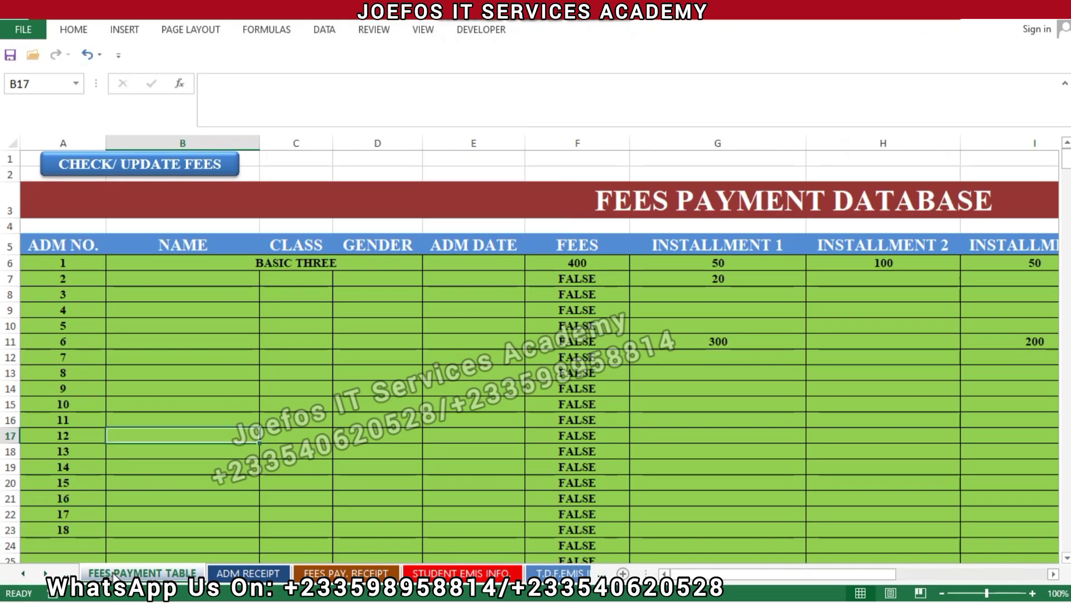
Enter the first student's name in B6, MALE in D6 and 27/11/2004 in E6
{"action": "left_click", "coordinate": [187, 263]}
{"action": "type", "text": "F"}
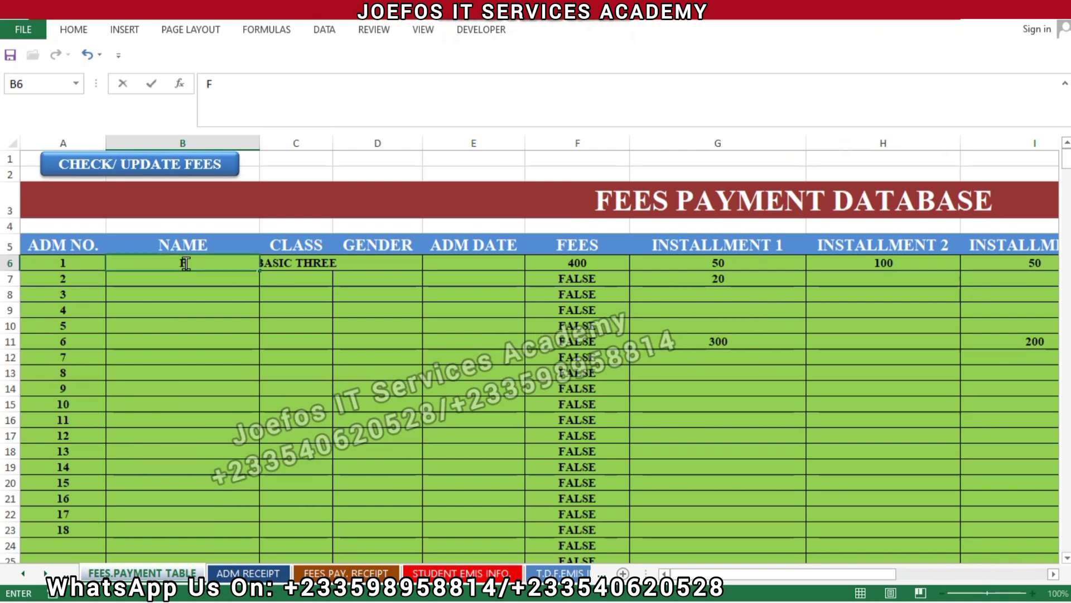
{"action": "type", "text": "OT"}
{"action": "key", "text": "BackSpace"}
{"action": "type", "text": "FI AA"}
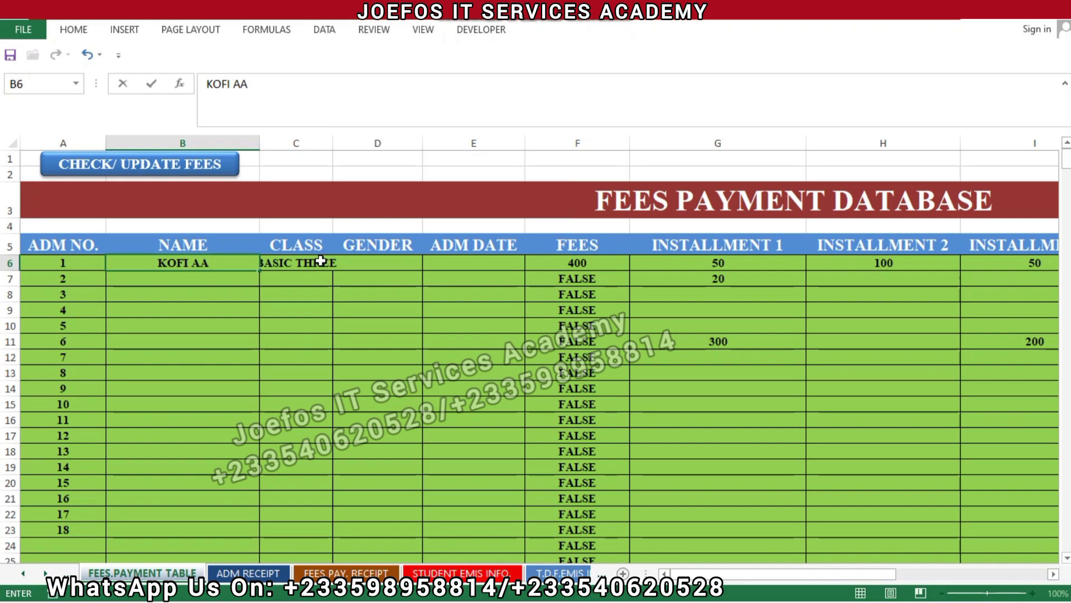
{"action": "left_click", "coordinate": [404, 262]}
{"action": "type", "text": "MALE"}
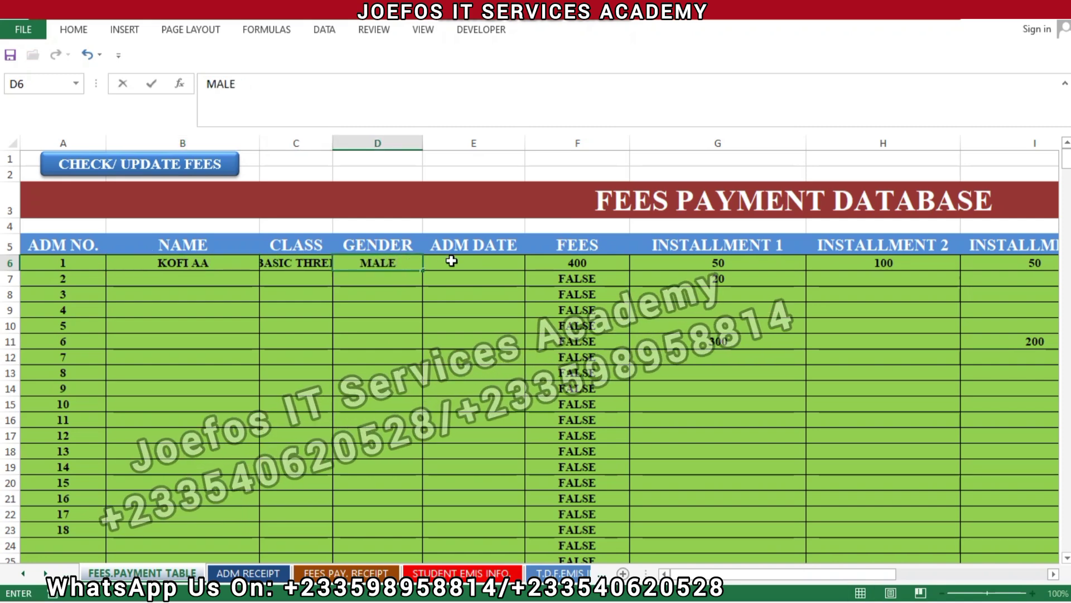
{"action": "left_click", "coordinate": [451, 260]}
{"action": "type", "text": "27"}
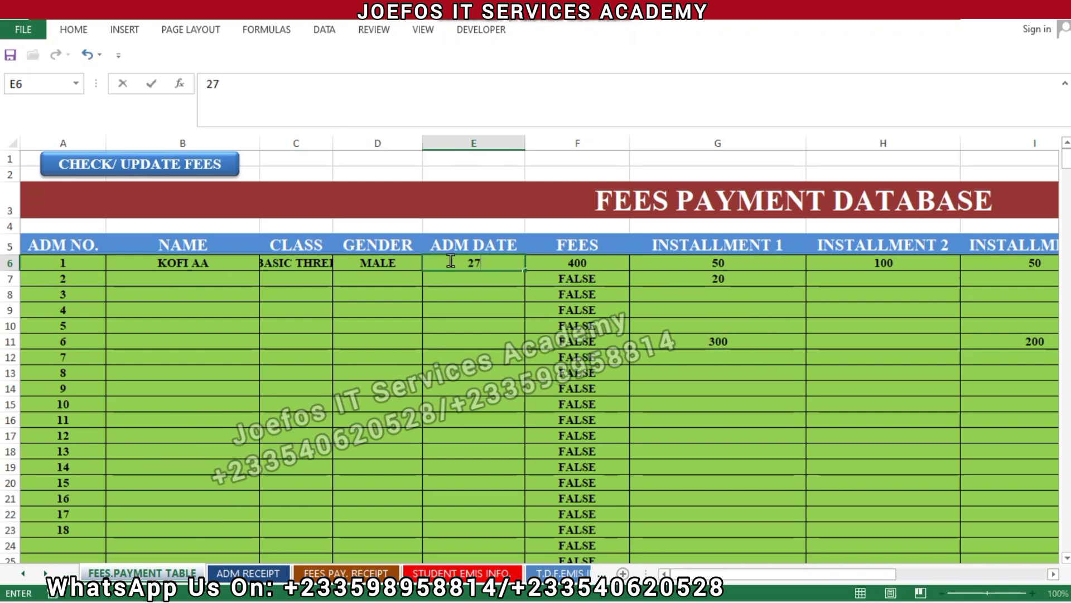
{"action": "type", "text": "/11/2004"}
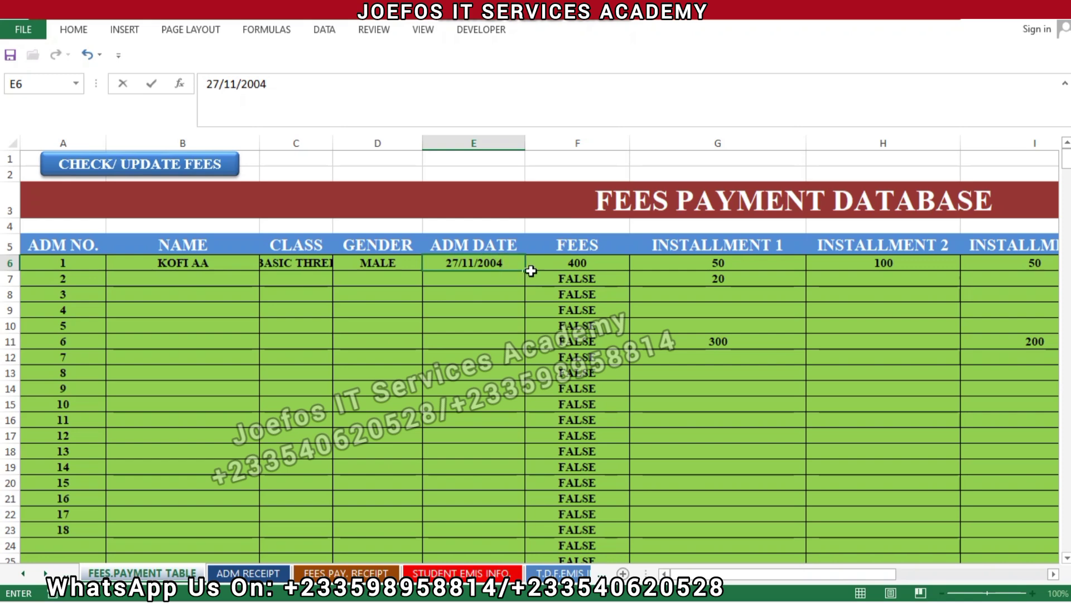
Fill admission dates down to E24 and copy MALE down the gender column to row 21
{"action": "left_click_drag", "start_coordinate": [527, 272], "coordinate": [524, 545]}
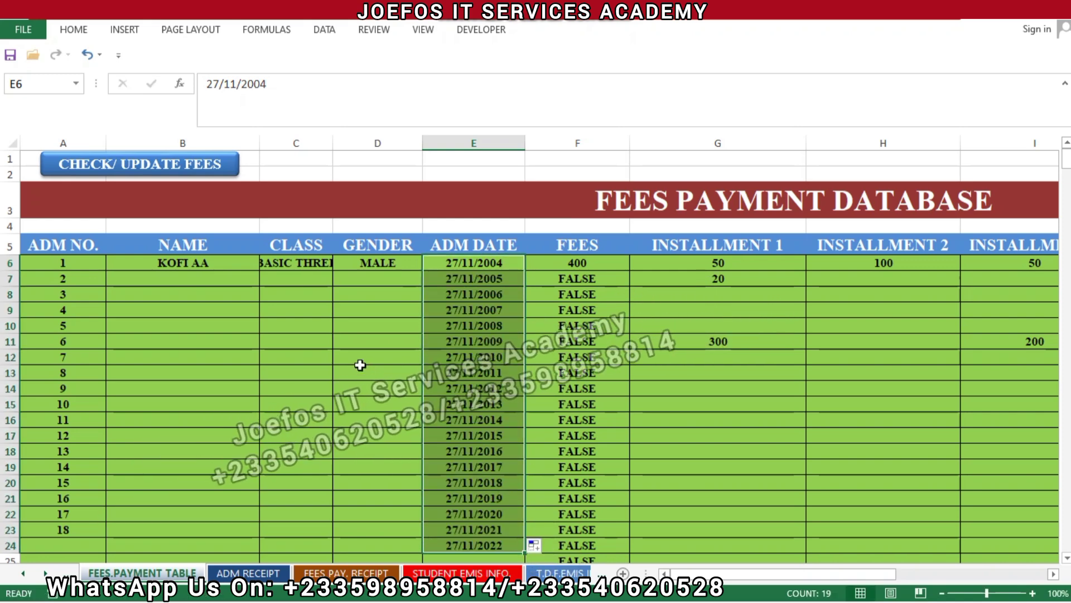
{"action": "left_click_drag", "start_coordinate": [367, 275], "coordinate": [417, 501]}
{"action": "left_click", "coordinate": [403, 259]}
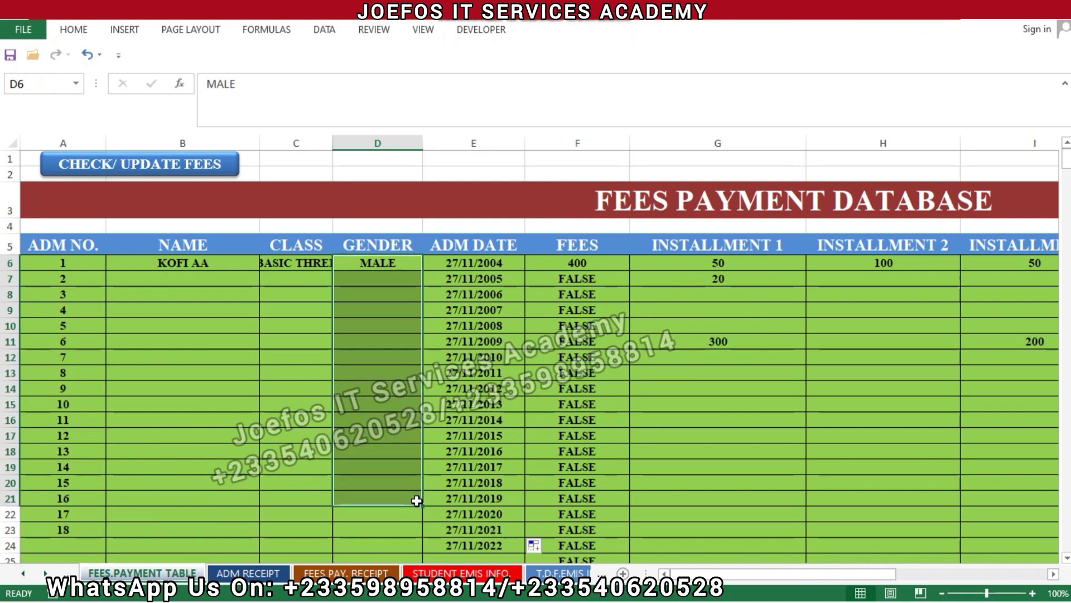
{"action": "left_click", "coordinate": [387, 403]}
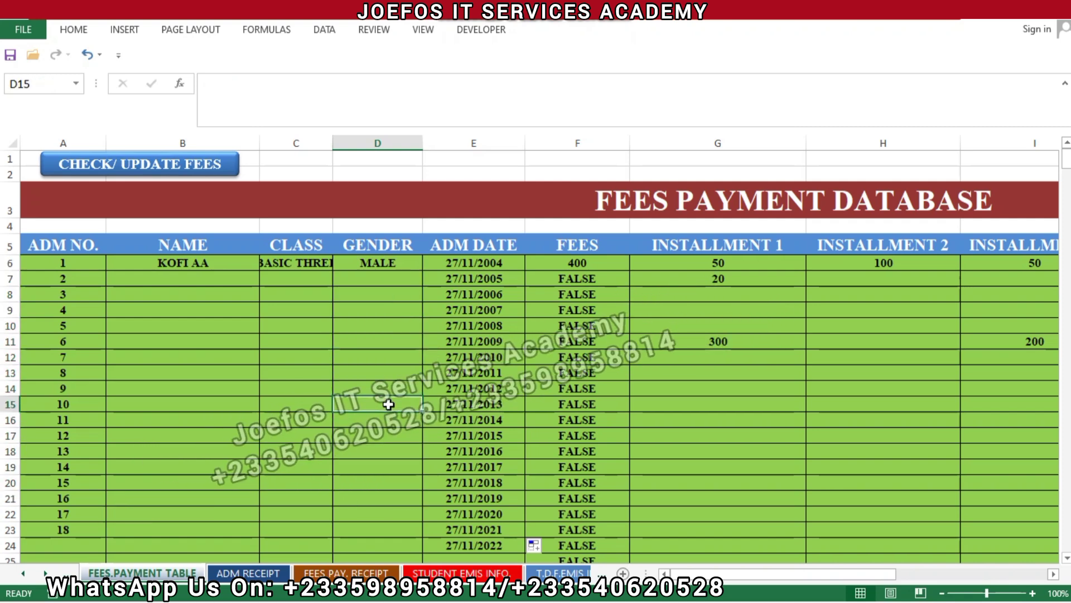
{"action": "left_click", "coordinate": [376, 263]}
{"action": "left_click_drag", "start_coordinate": [417, 268], "coordinate": [419, 501]}
{"action": "left_click", "coordinate": [432, 514]}
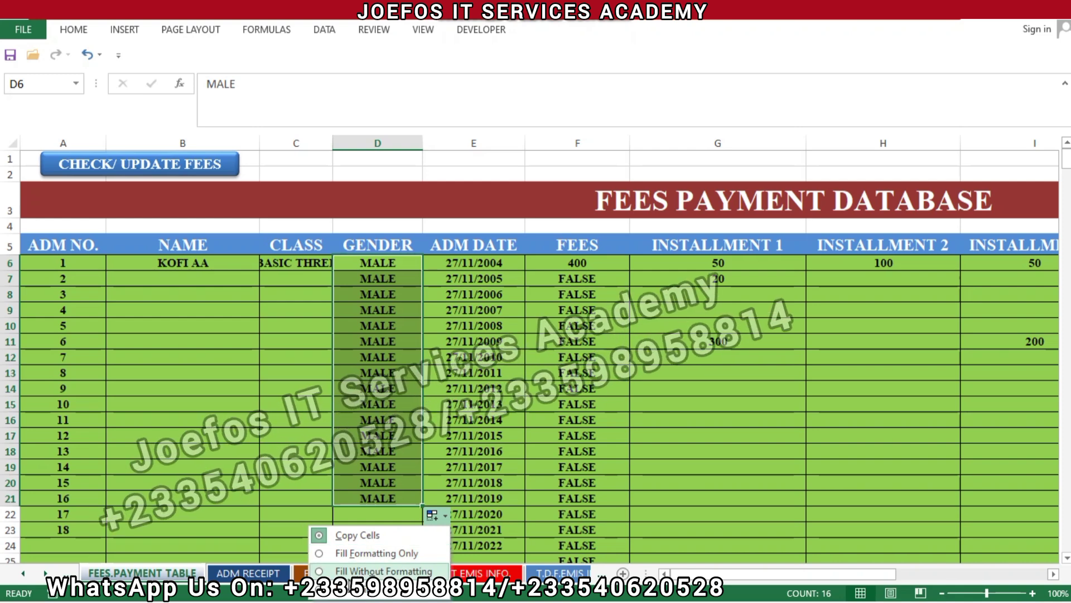
{"action": "left_click", "coordinate": [257, 390]}
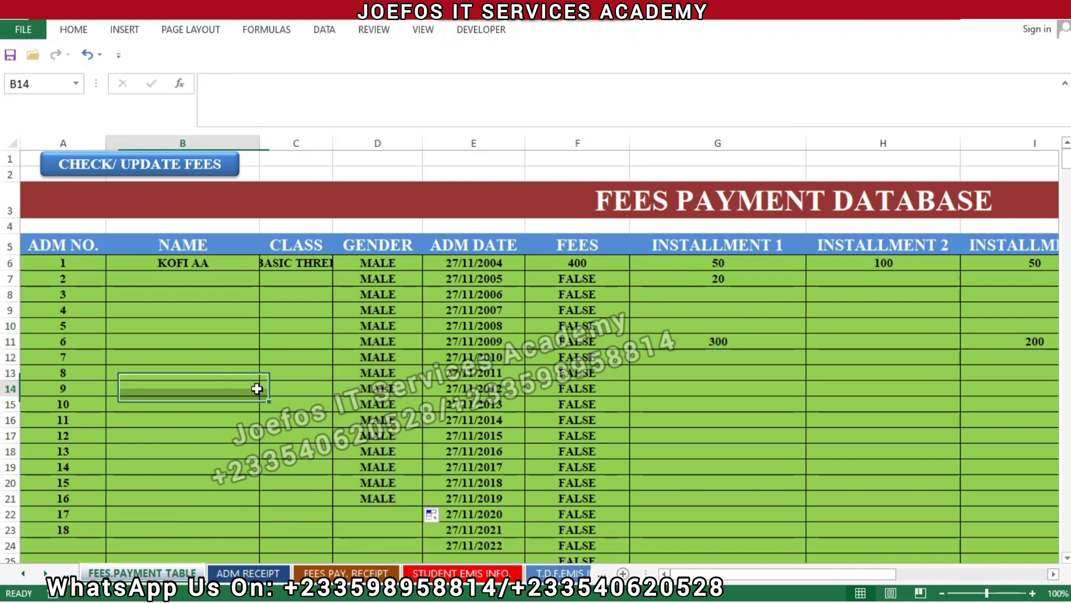
Enter the second student's name in B7 and save the workbook
{"action": "left_click", "coordinate": [139, 283]}
{"action": "type", "text": "KOFI AA"}
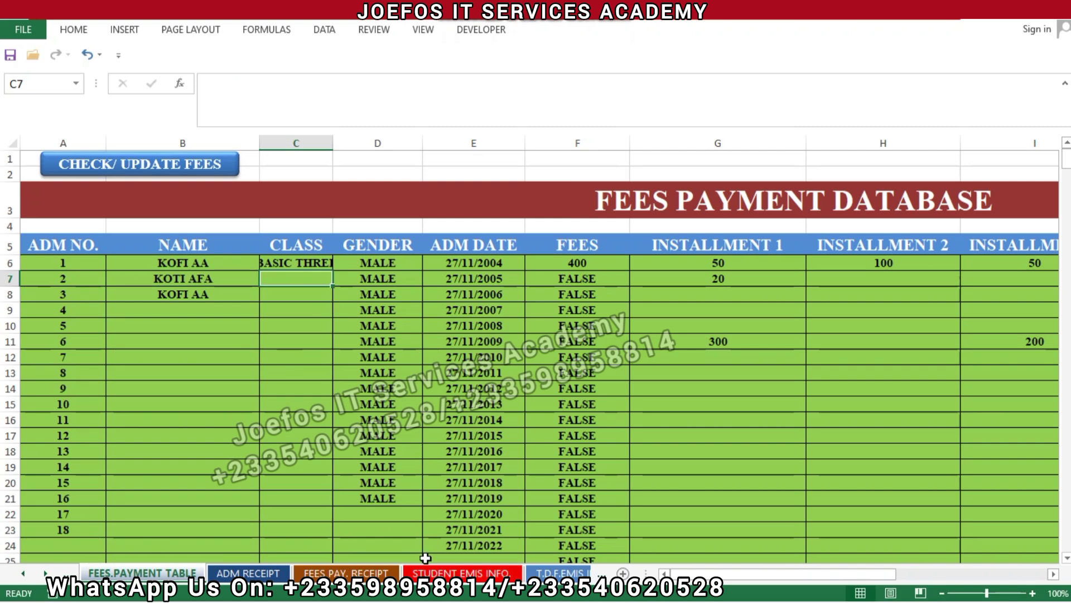
{"action": "key", "text": "ctrl+s"}
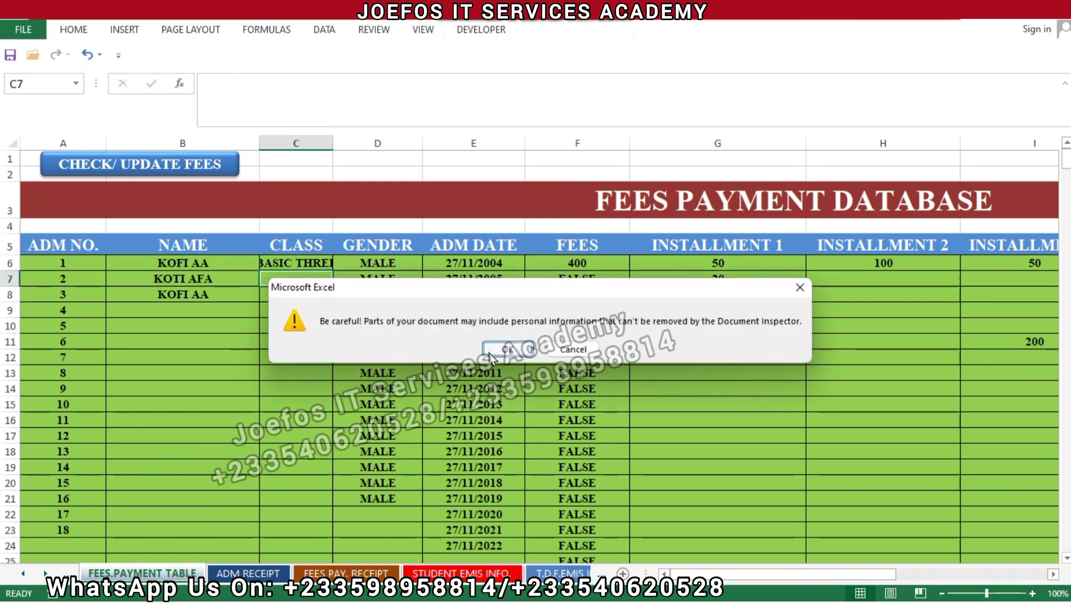
Dismiss the personal-information warning, check F20's fee formula, and go to the FEES PAY. RECEIPT sheet
{"action": "left_click", "coordinate": [505, 349]}
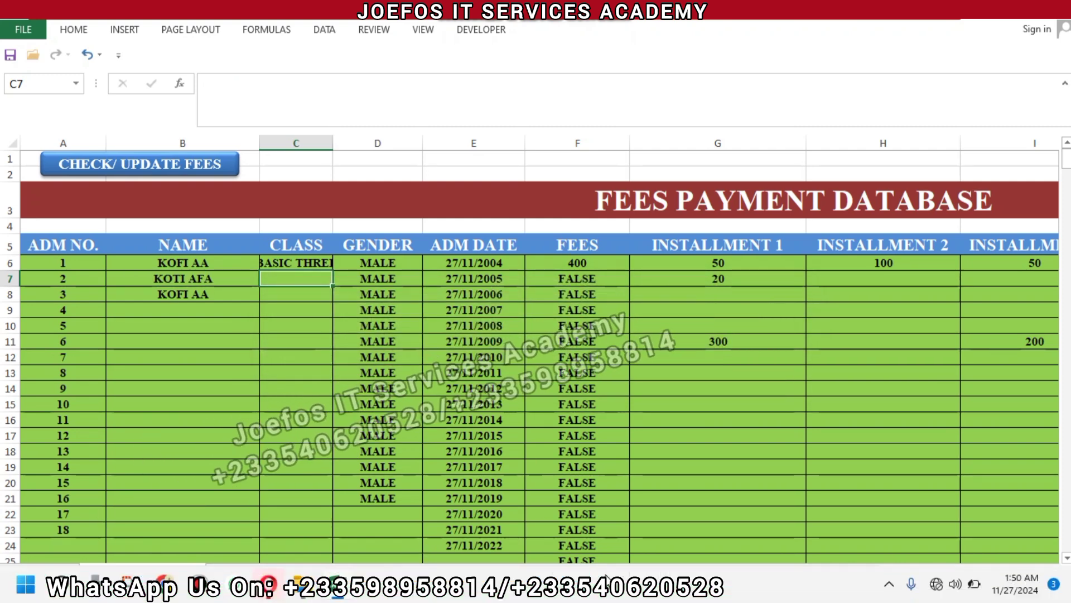
{"action": "left_click", "coordinate": [580, 483]}
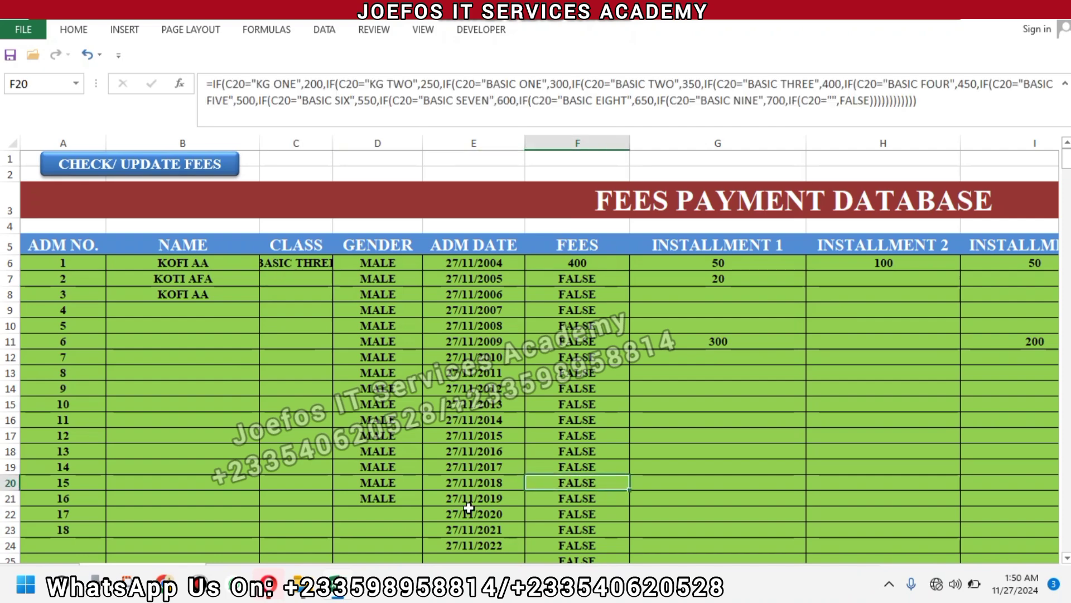
{"action": "left_click", "coordinate": [26, 584]}
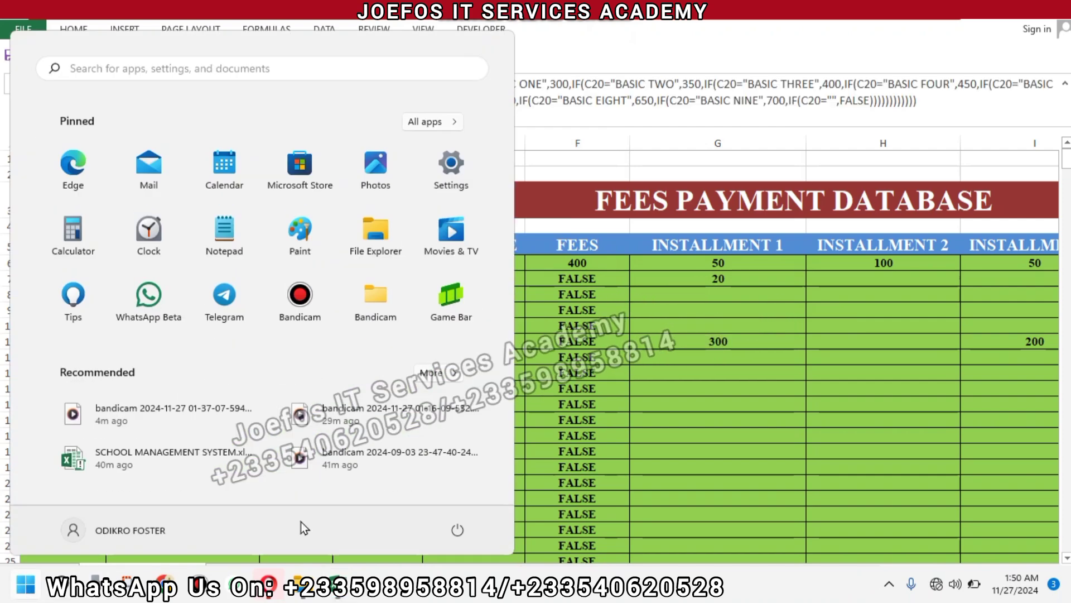
{"action": "left_click", "coordinate": [621, 487]}
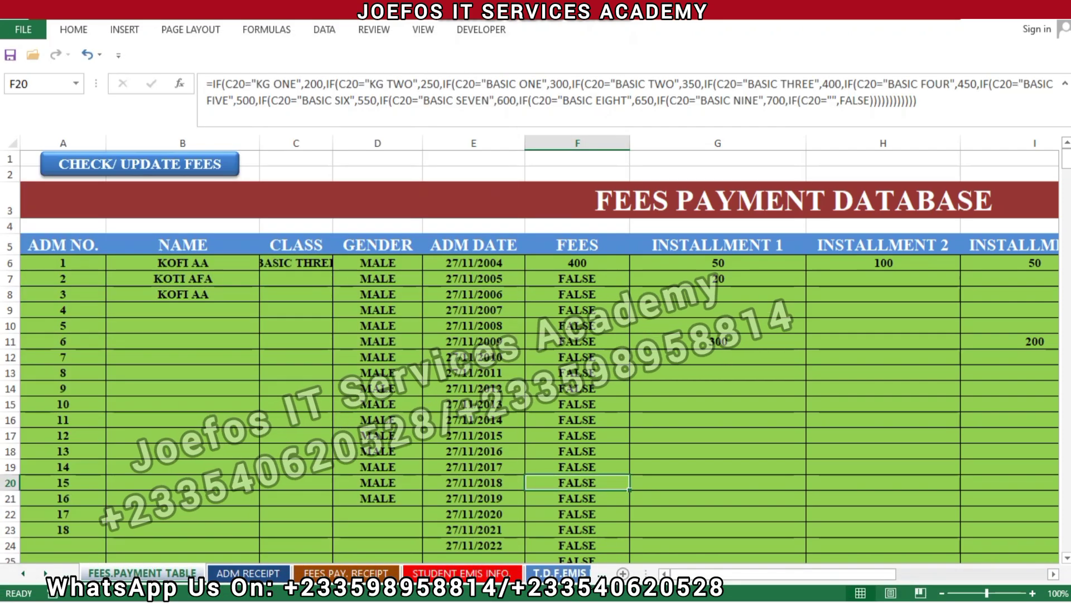
{"action": "left_click", "coordinate": [560, 573]}
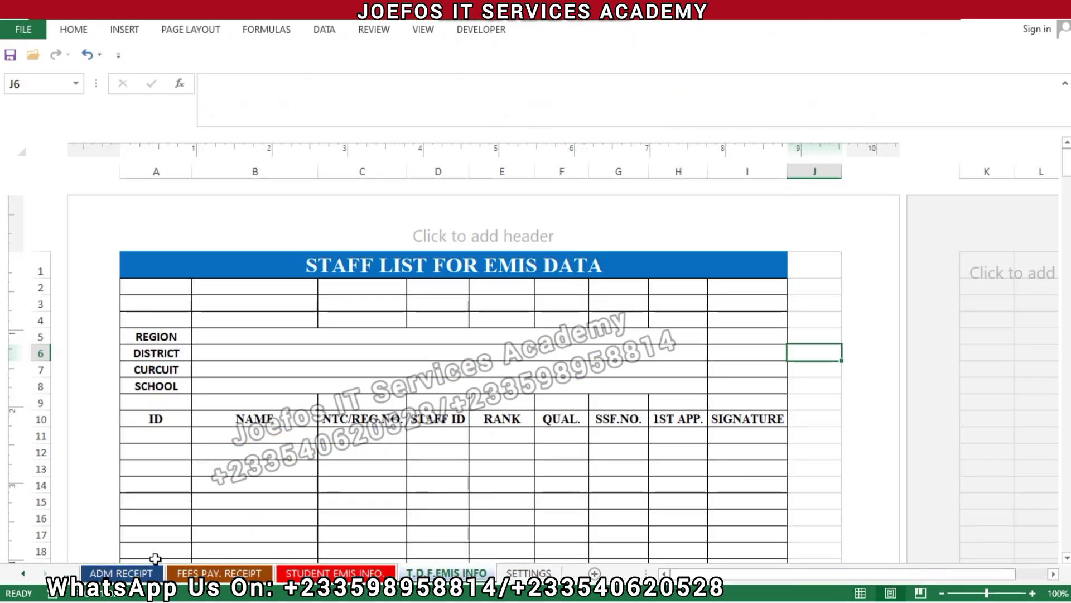
{"action": "left_click", "coordinate": [219, 573]}
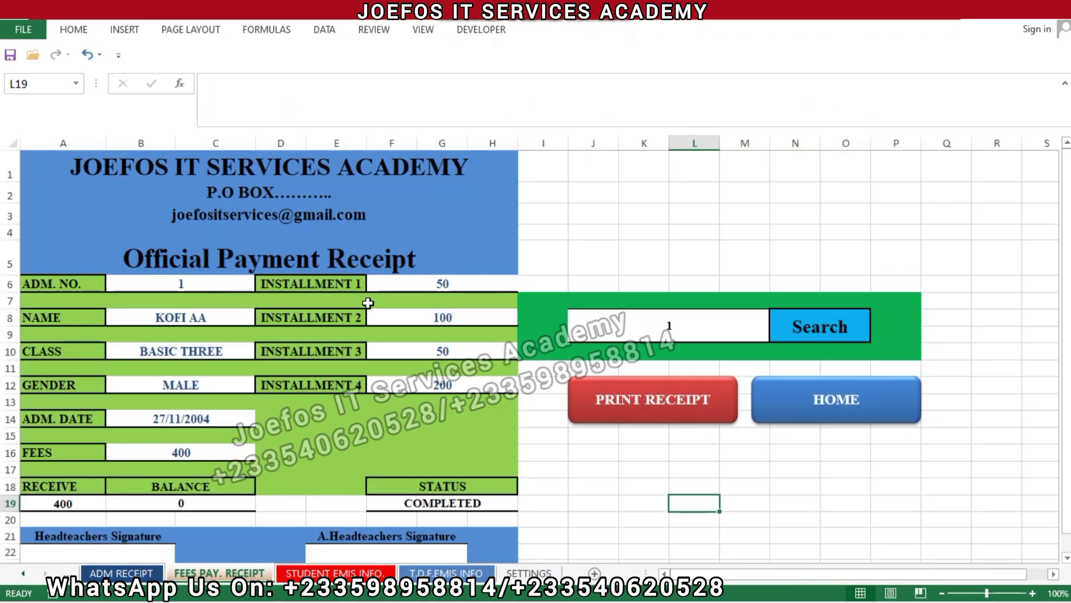
Search admission number 2 in J8, showing balance -20 and status UNPAID
{"action": "double_click", "coordinate": [694, 326]}
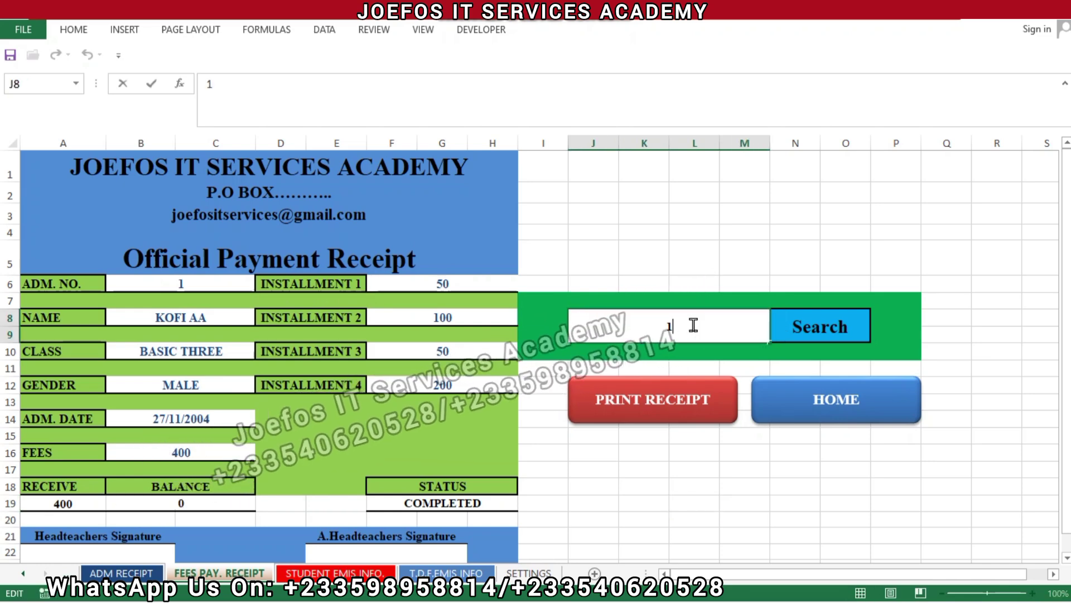
{"action": "type", "text": "2"}
{"action": "left_click", "coordinate": [809, 333]}
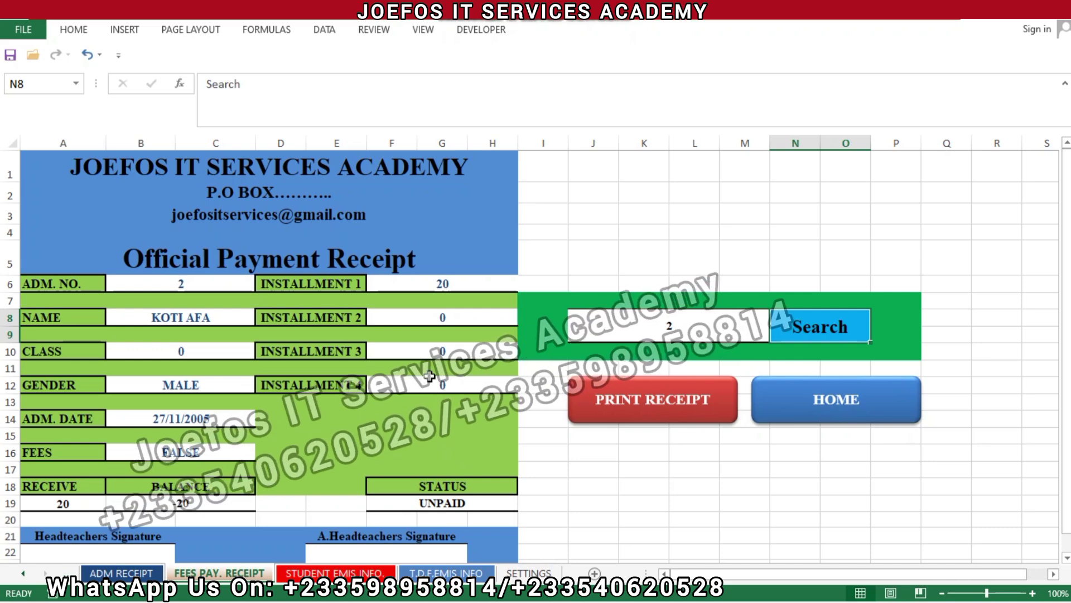
Search admission number 3 in J8, showing admission date 27/11/2006 and status UNPAID
{"action": "left_click", "coordinate": [681, 323]}
{"action": "double_click", "coordinate": [681, 323]}
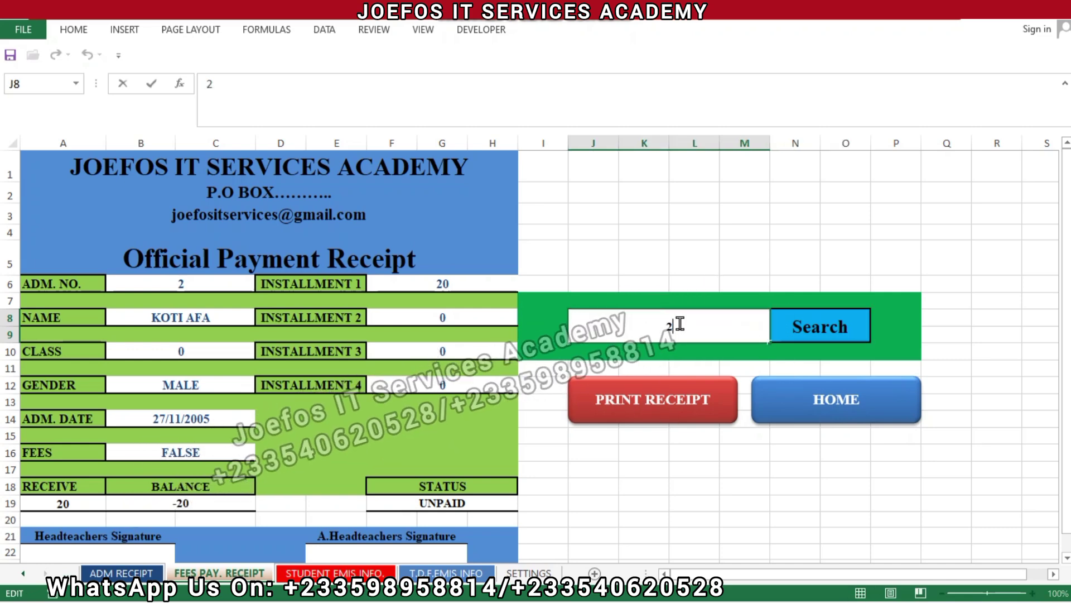
{"action": "type", "text": "3"}
{"action": "left_click", "coordinate": [831, 327]}
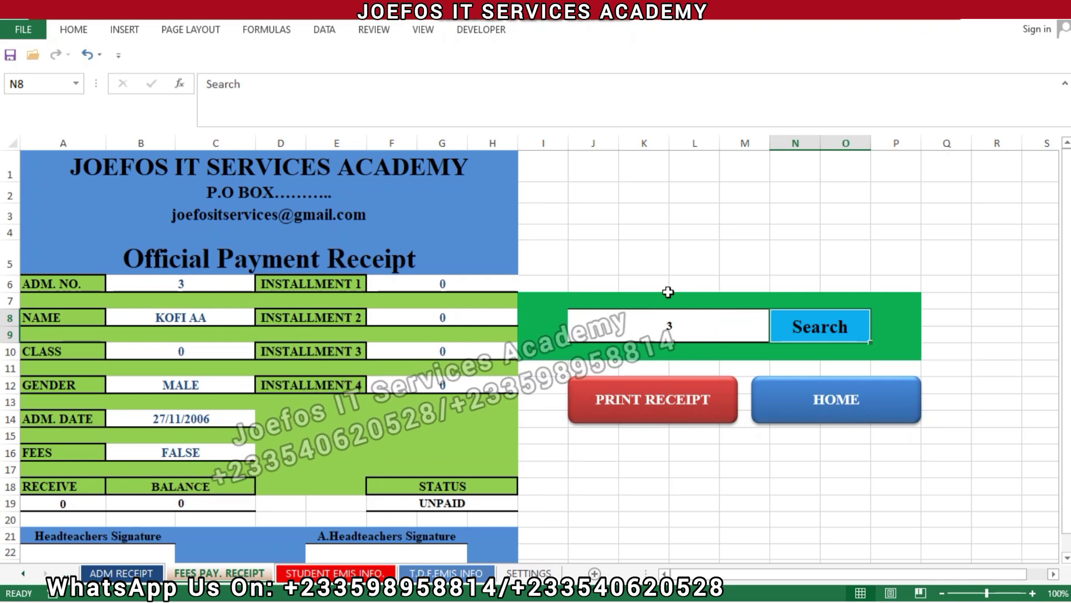
Look up admission number 4 on the receipt
{"action": "left_click", "coordinate": [695, 325]}
{"action": "key", "text": "BackSpace"}
{"action": "type", "text": "4"}
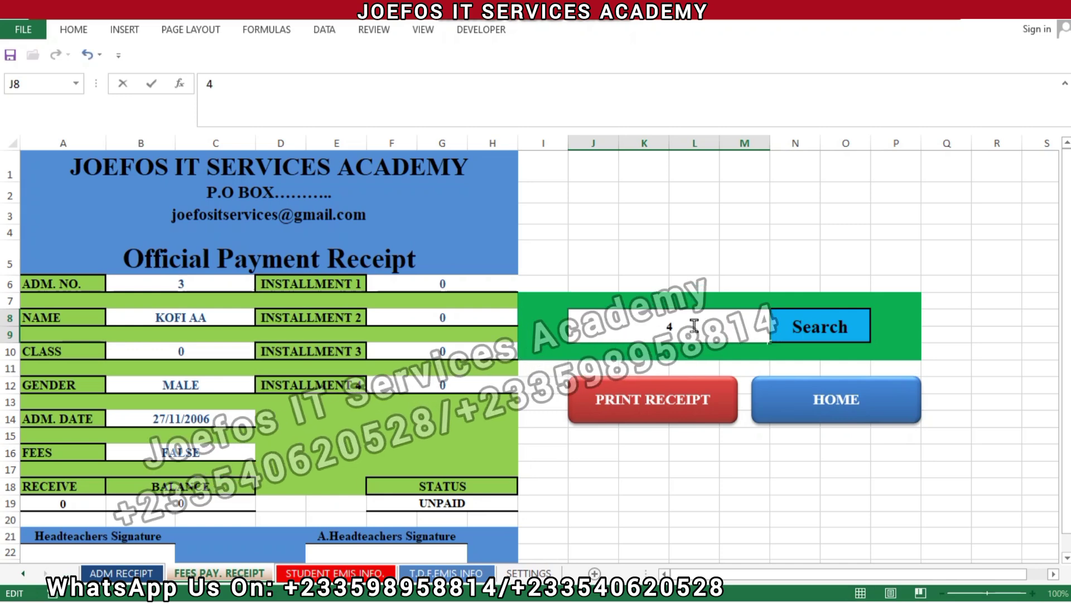
{"action": "left_click", "coordinate": [831, 329]}
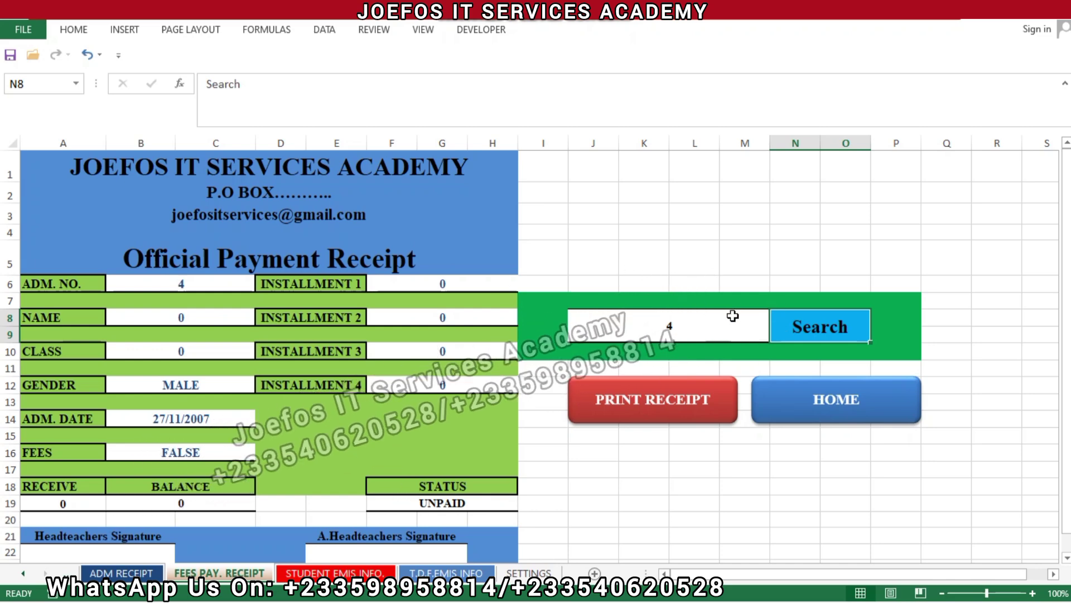
Look up admission number 1 again and select the STATUS cell F19
{"action": "left_click", "coordinate": [681, 329]}
{"action": "double_click", "coordinate": [683, 329]}
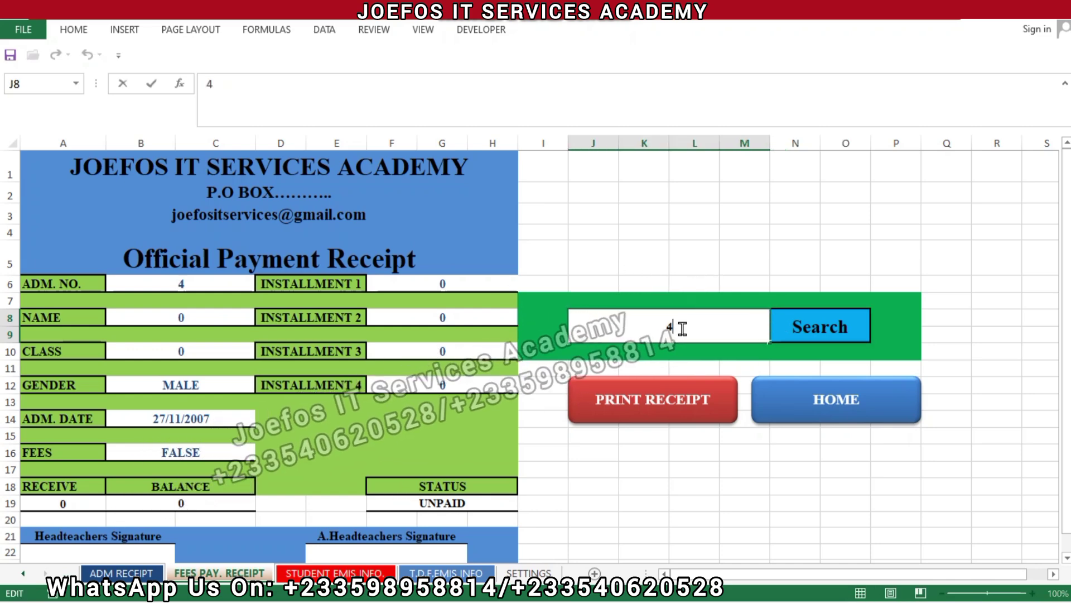
{"action": "type", "text": "1"}
{"action": "left_click", "coordinate": [795, 331]}
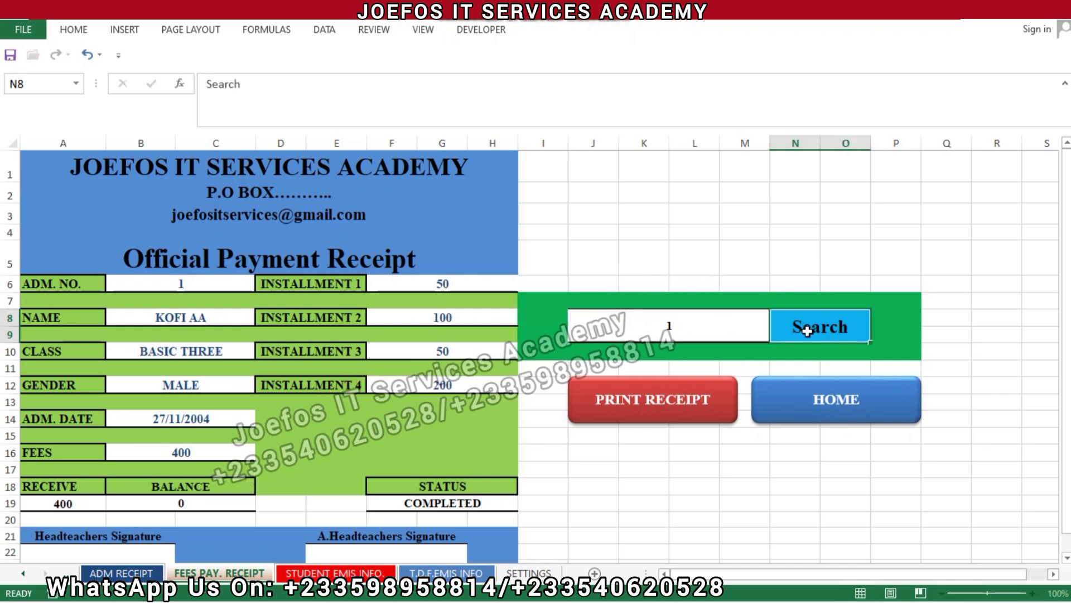
{"action": "left_click", "coordinate": [419, 503]}
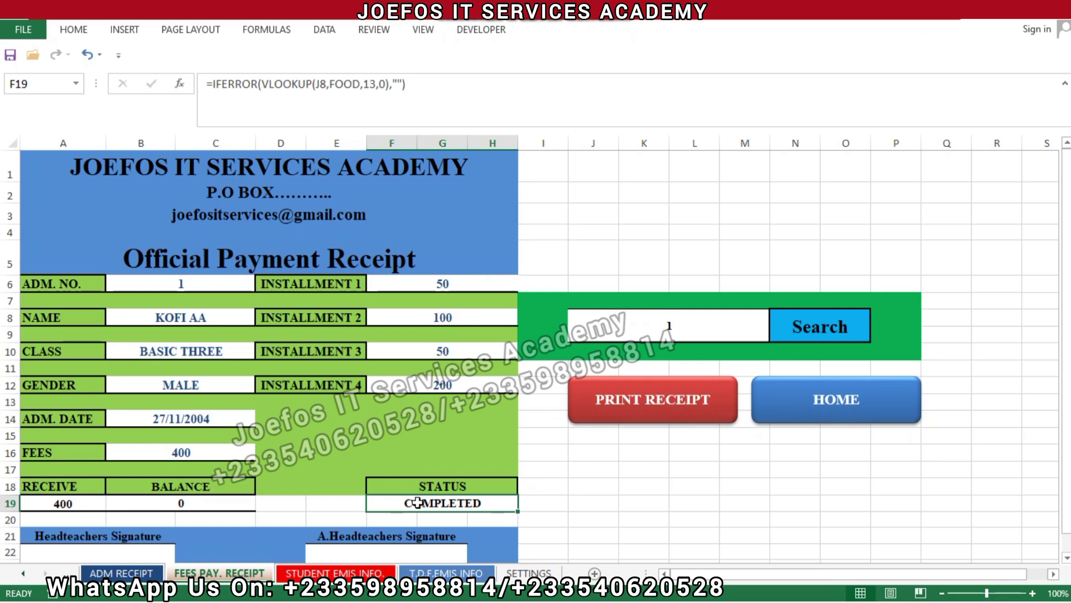
Add an Equal To rule on F19 giving COMPLETED Light Red Fill with Dark Red Text
{"action": "left_click", "coordinate": [77, 31]}
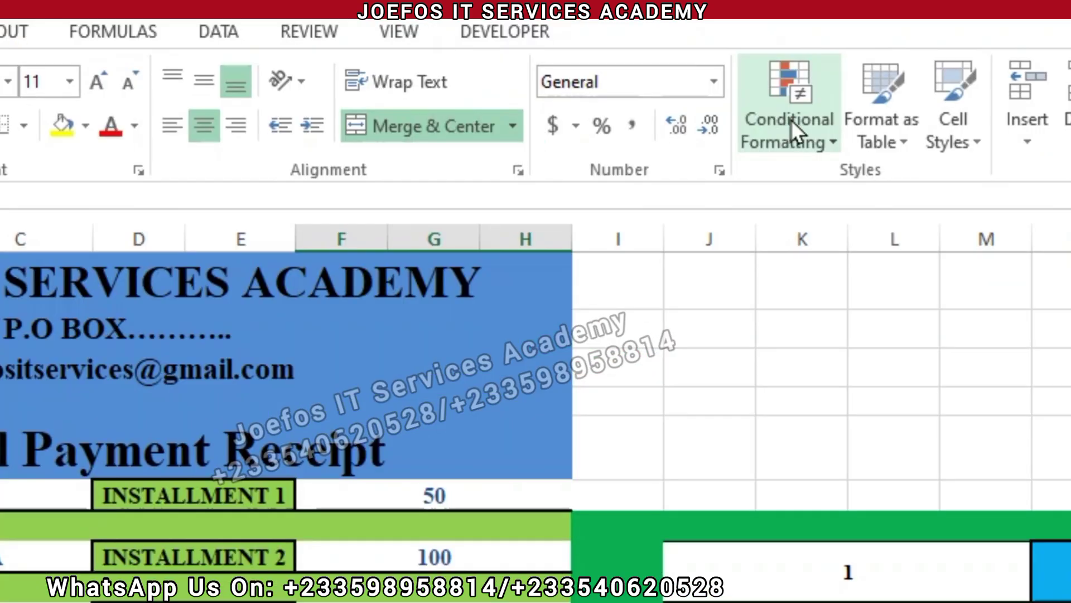
{"action": "left_click", "coordinate": [638, 78]}
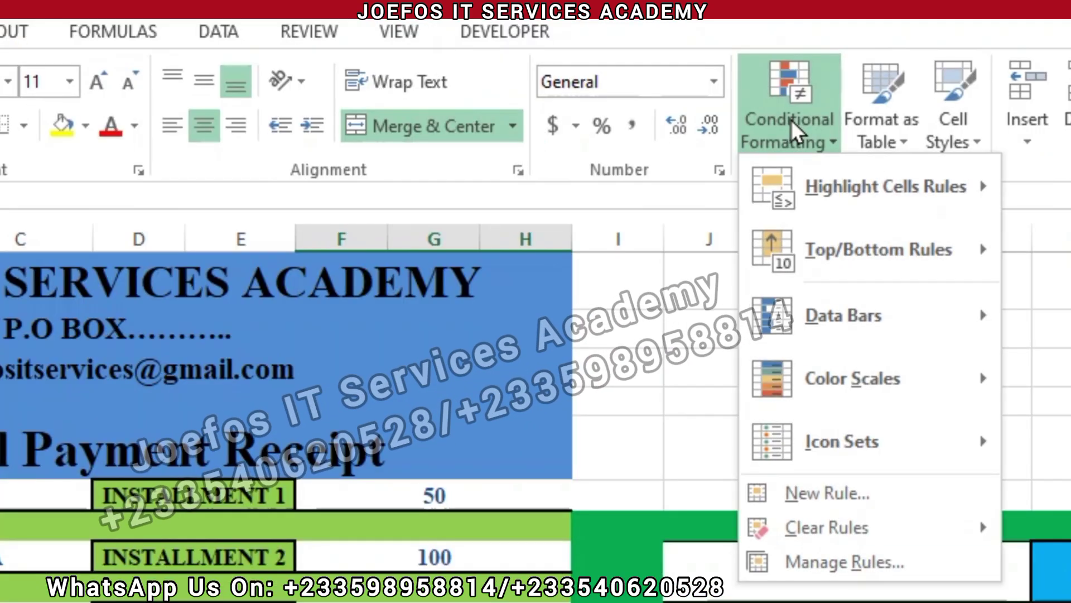
{"action": "mouse_move", "coordinate": [809, 195]}
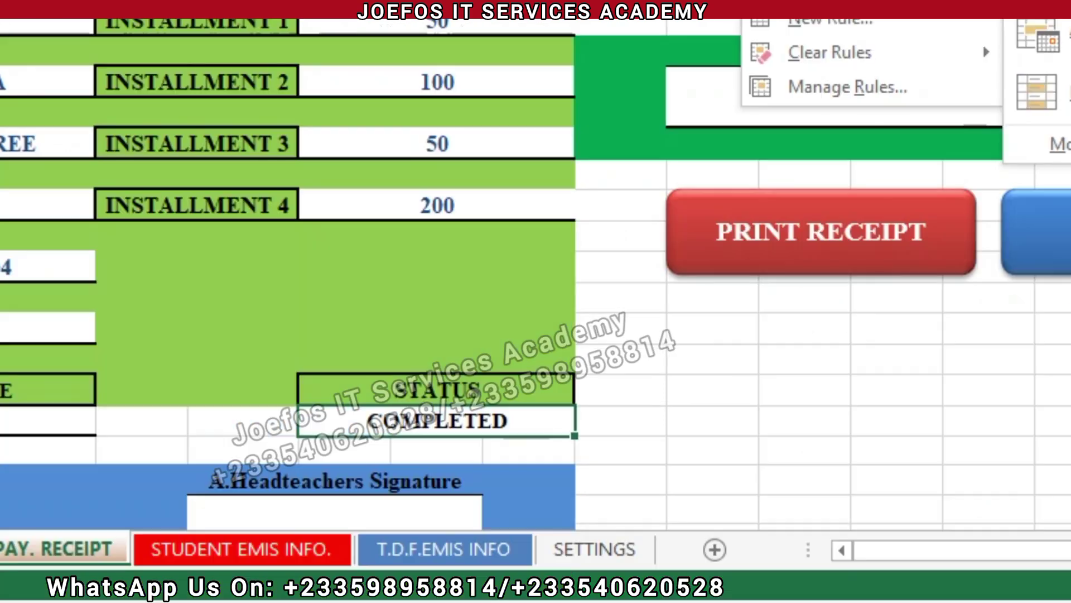
{"action": "left_click", "coordinate": [1043, 6]}
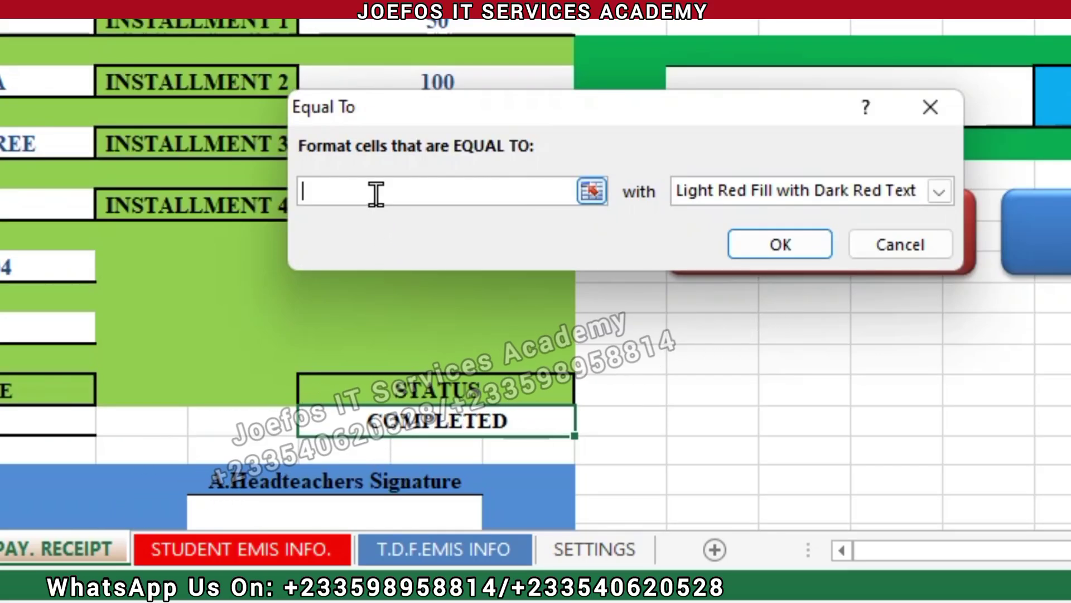
{"action": "type", "text": "LETED"}
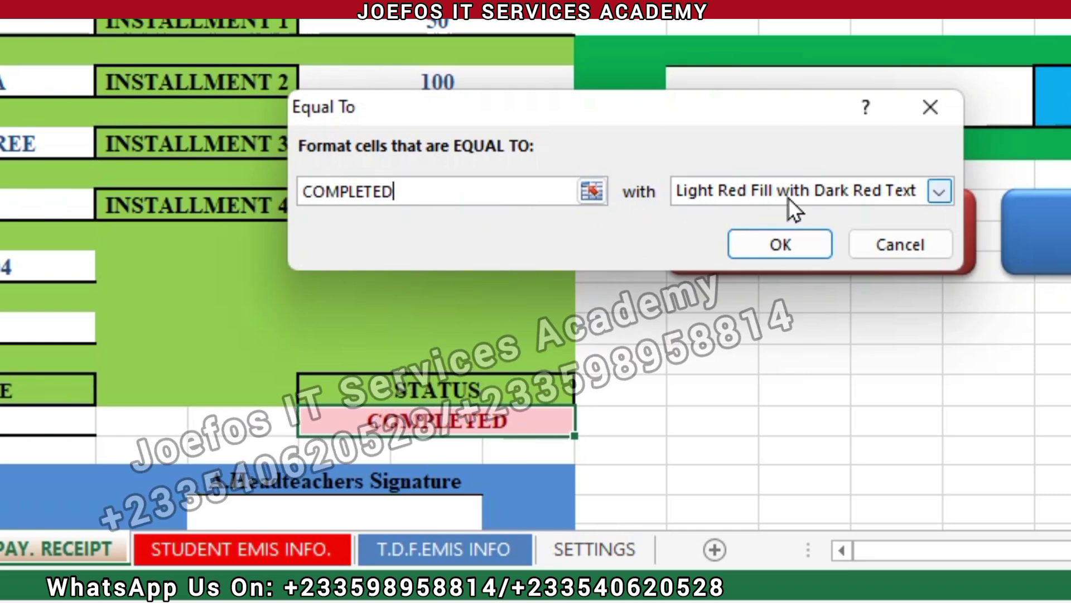
{"action": "left_click", "coordinate": [938, 195]}
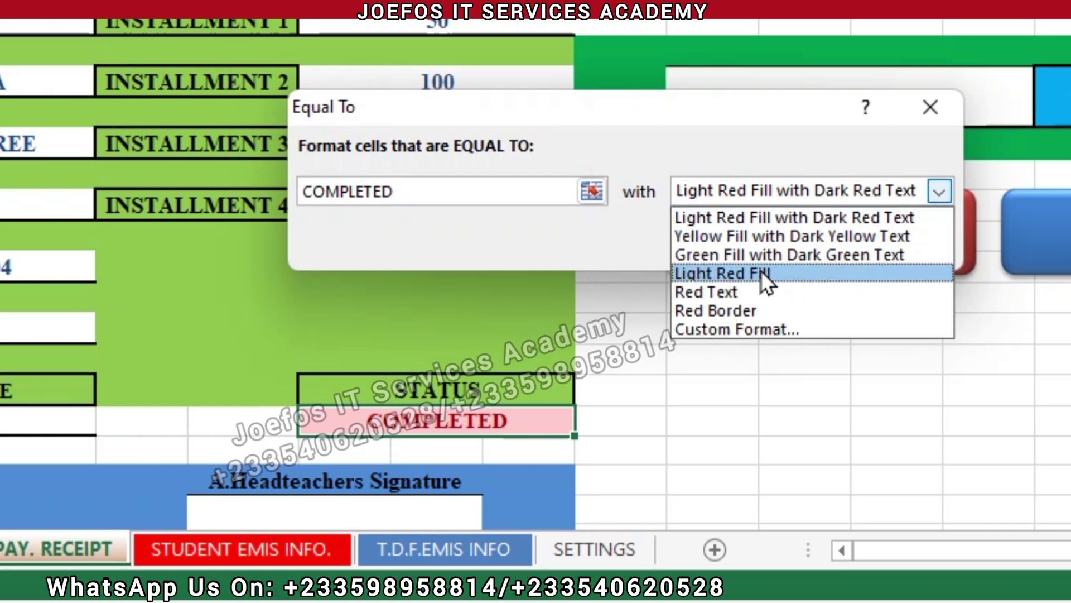
{"action": "left_click", "coordinate": [762, 273]}
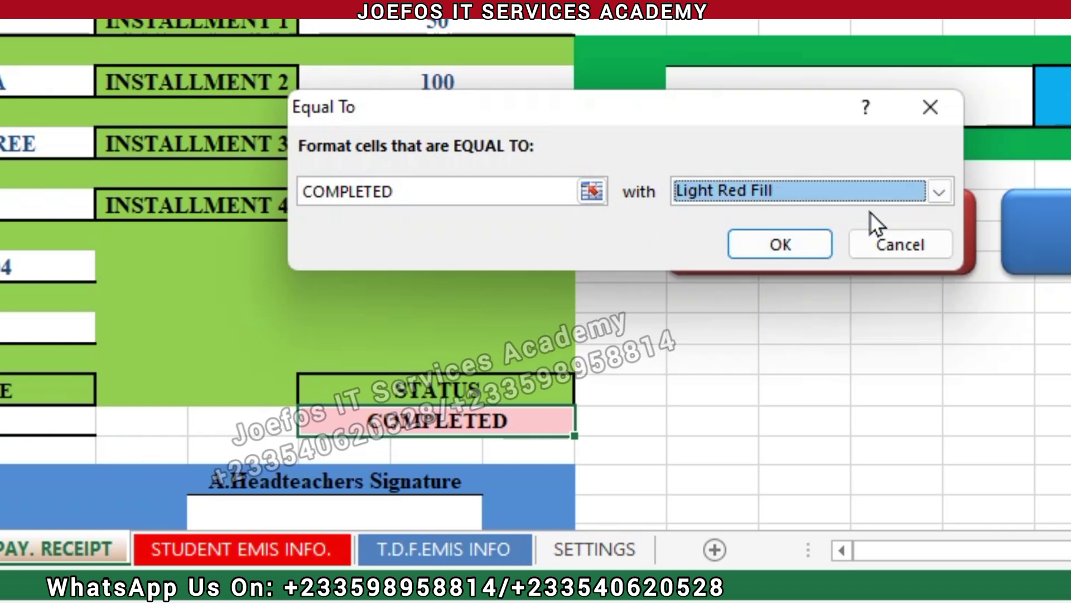
{"action": "left_click", "coordinate": [939, 192]}
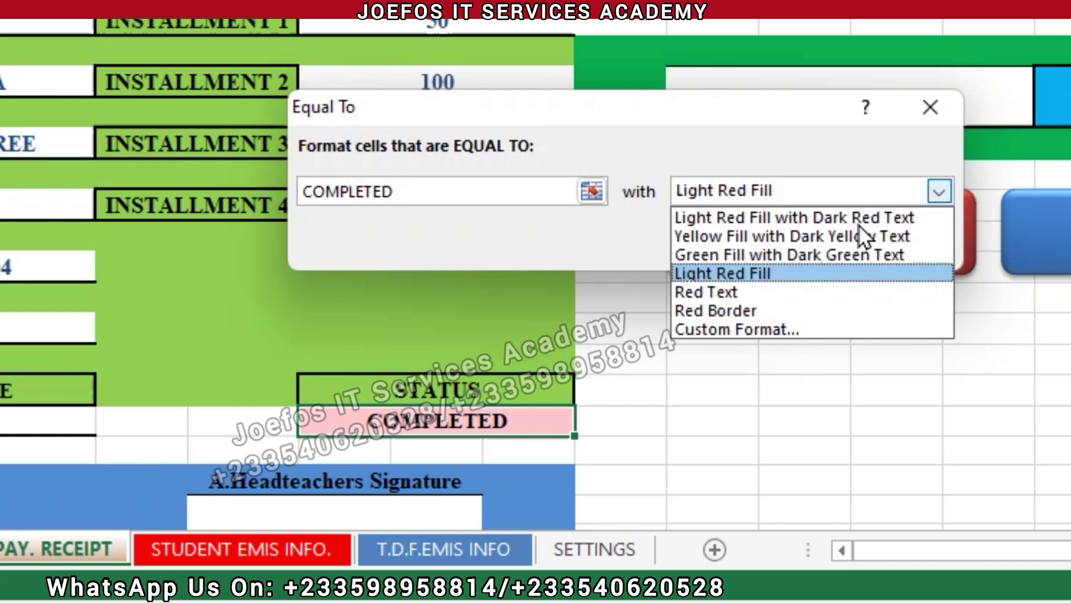
{"action": "left_click", "coordinate": [820, 216]}
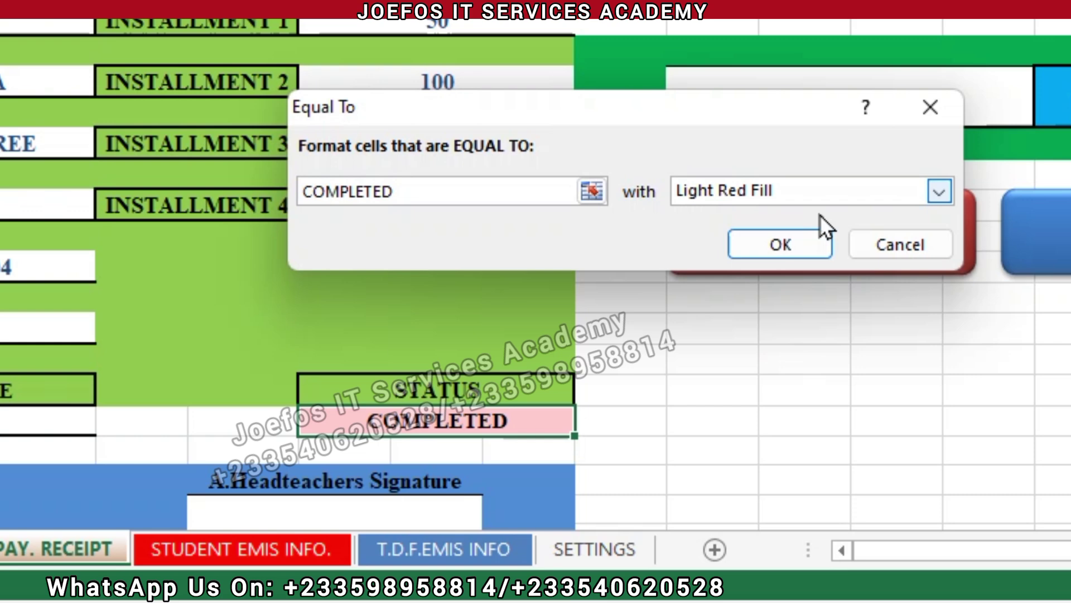
{"action": "left_click", "coordinate": [770, 246]}
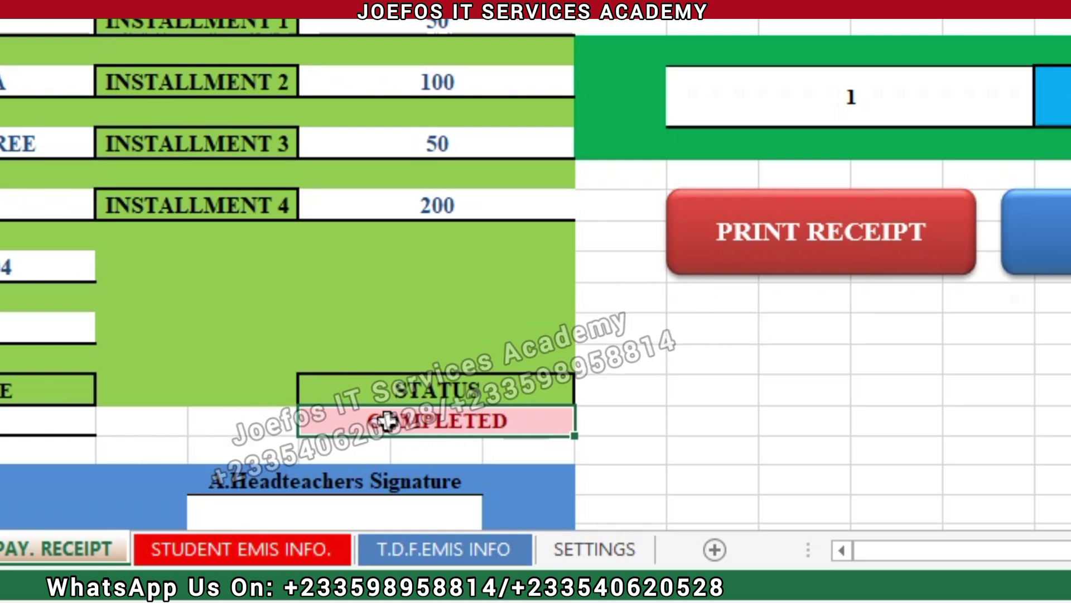
Look up admission number 2, whose UNPAID status stays uncoloured
{"action": "left_click", "coordinate": [871, 97]}
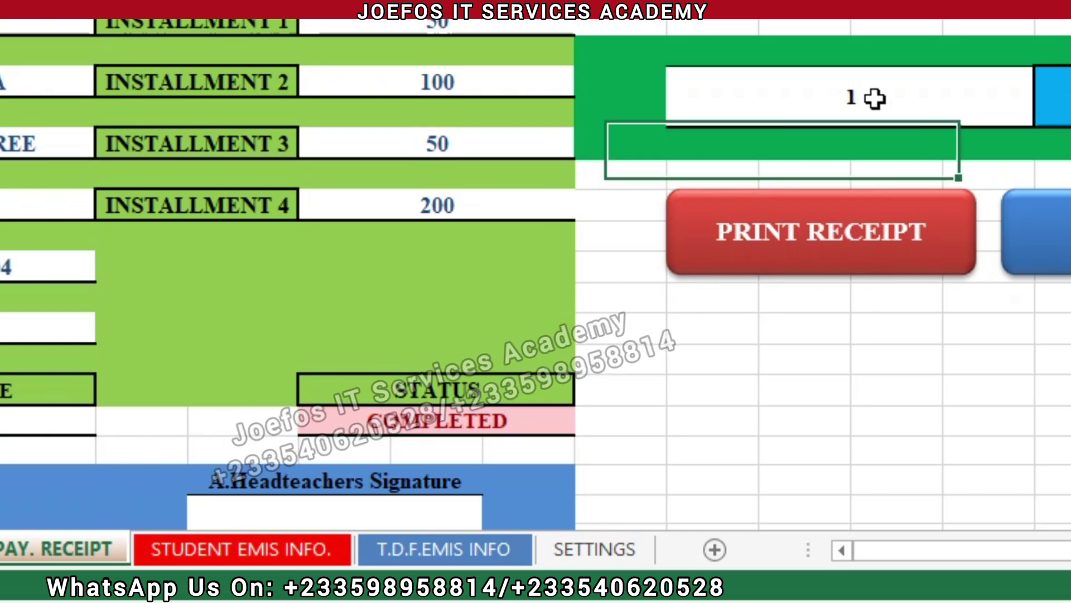
{"action": "key", "text": "BackSpace"}
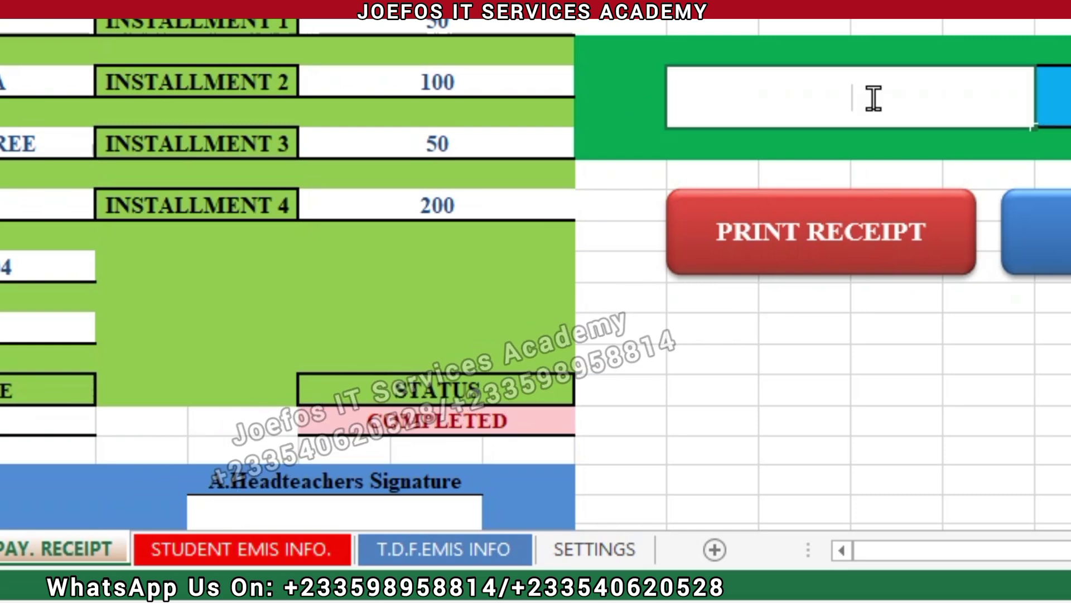
{"action": "type", "text": "2"}
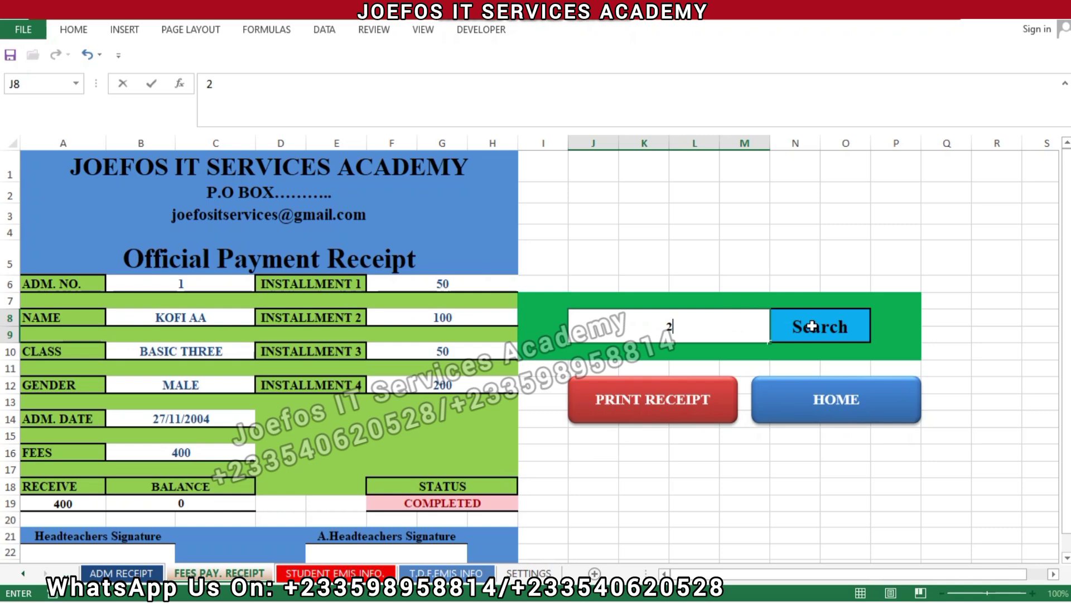
{"action": "left_click", "coordinate": [1063, 98]}
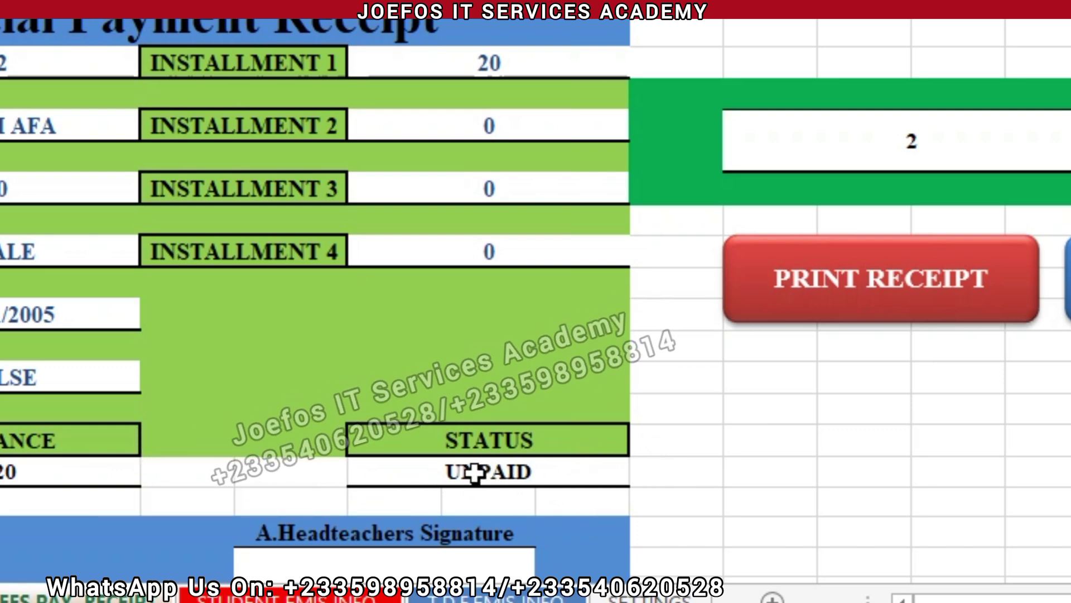
Return the receipt to admission number 1, its COMPLETED status highlighted light red
{"action": "left_click", "coordinate": [939, 140]}
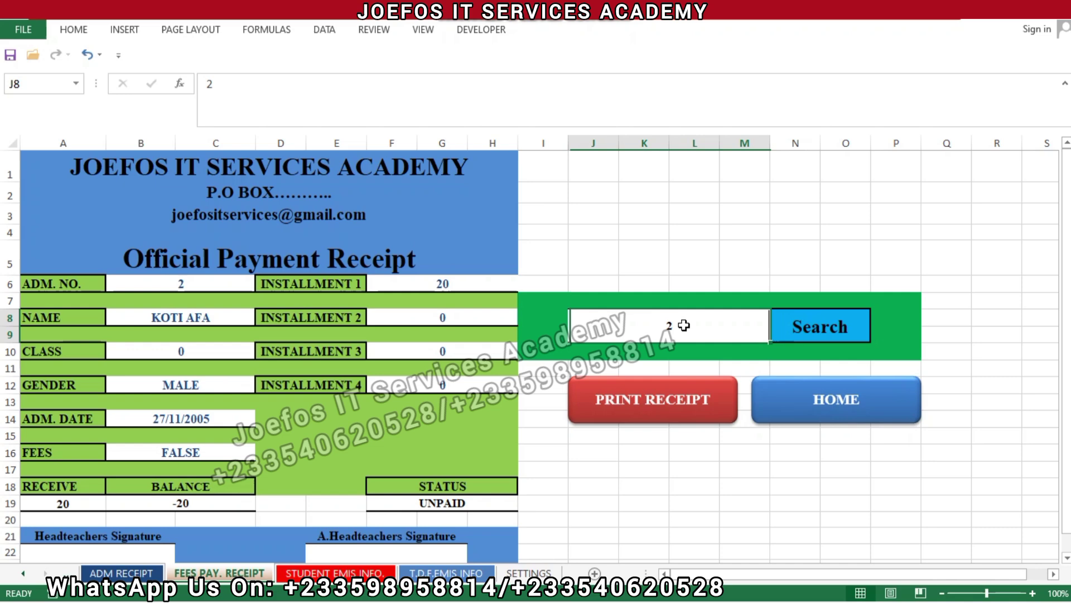
{"action": "double_click", "coordinate": [683, 326]}
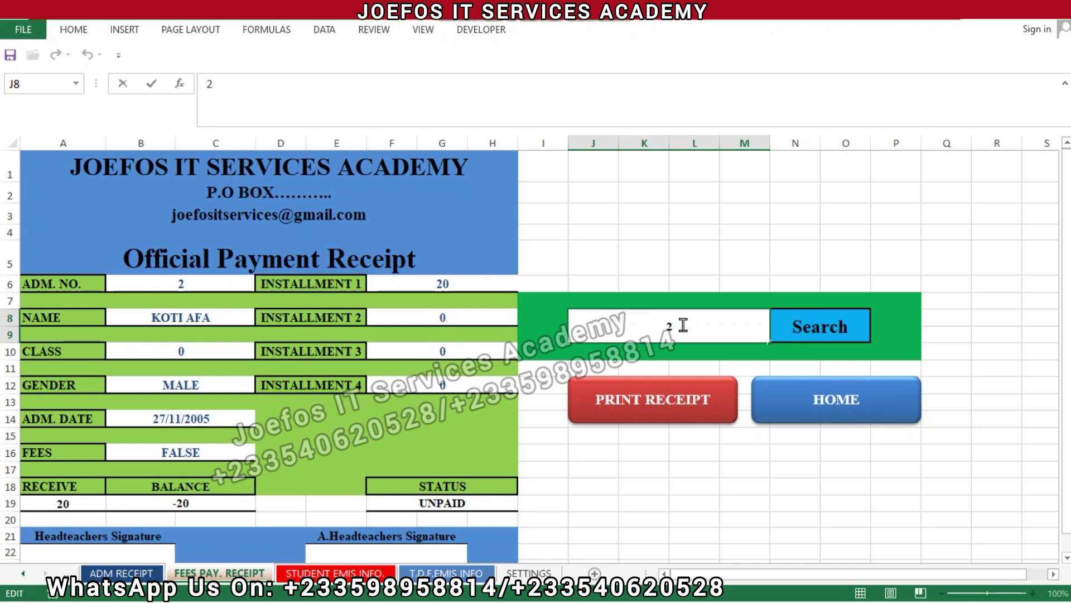
{"action": "type", "text": "1"}
{"action": "left_click", "coordinate": [795, 329]}
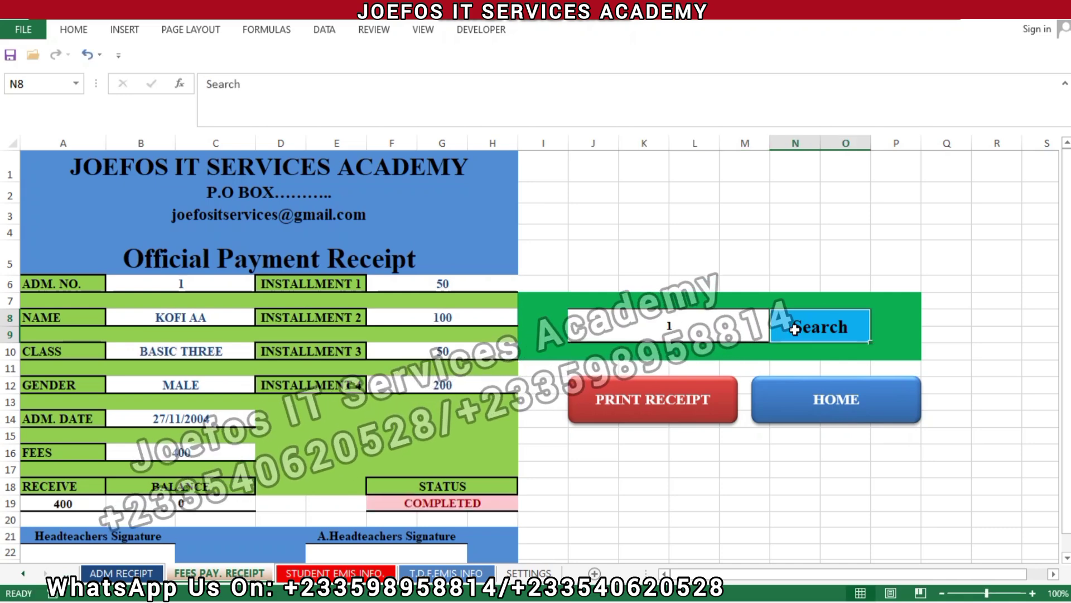
Add an Equal To rule on F19 giving UNPAID Green Fill with Dark Green Text
{"action": "left_click", "coordinate": [478, 505]}
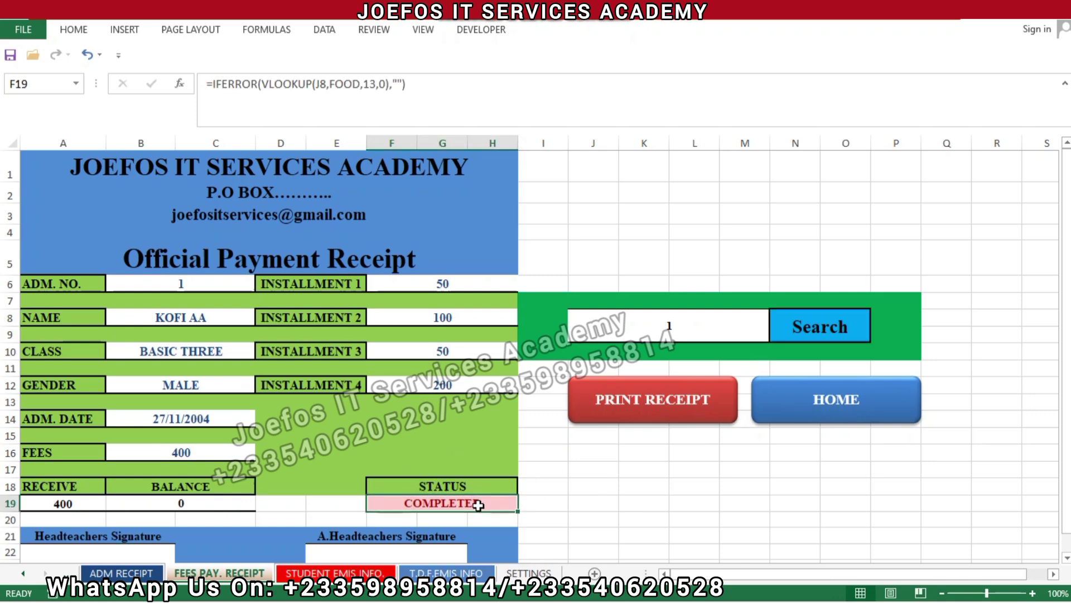
{"action": "left_click", "coordinate": [78, 32]}
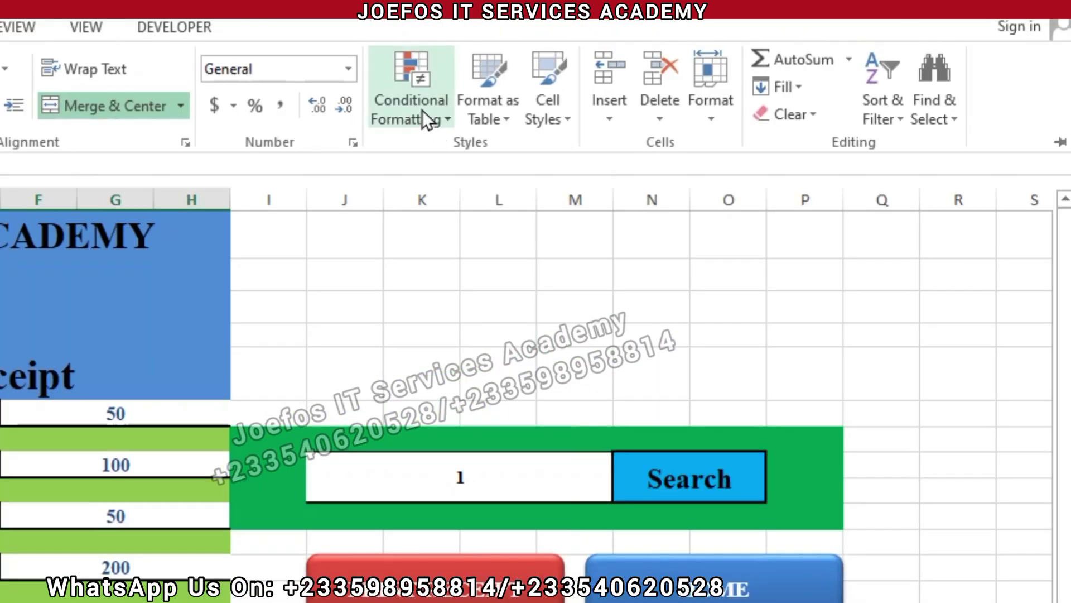
{"action": "left_click", "coordinate": [423, 105]}
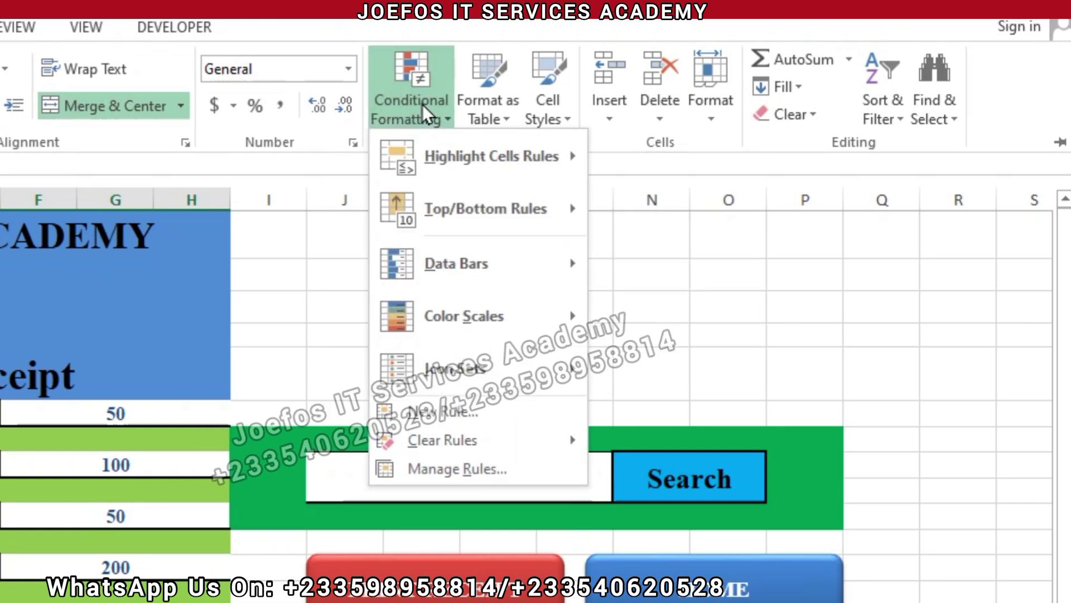
{"action": "mouse_move", "coordinate": [420, 155]}
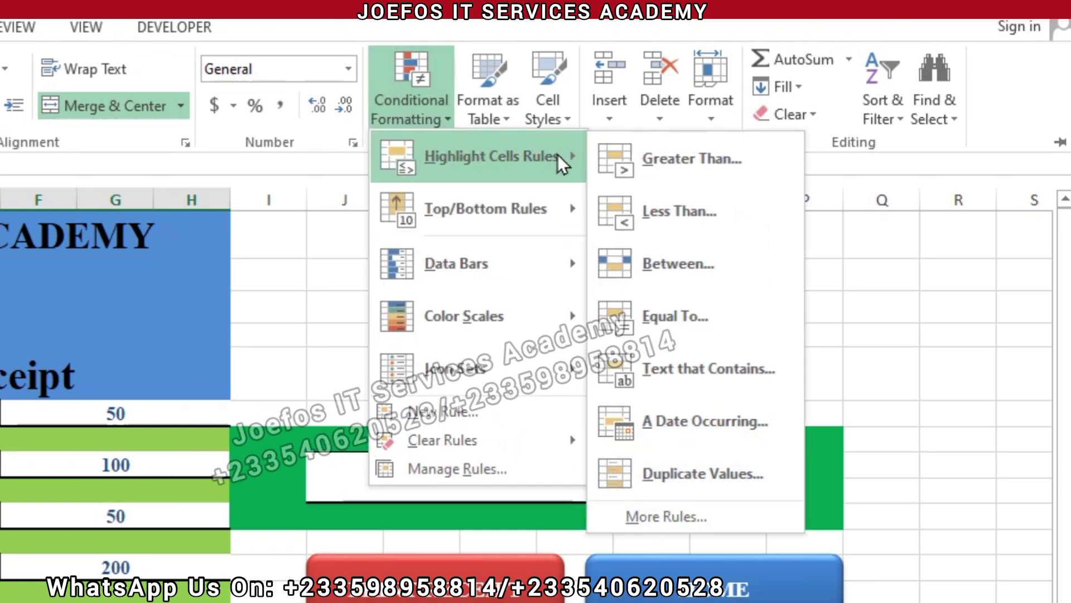
{"action": "left_click", "coordinate": [695, 315]}
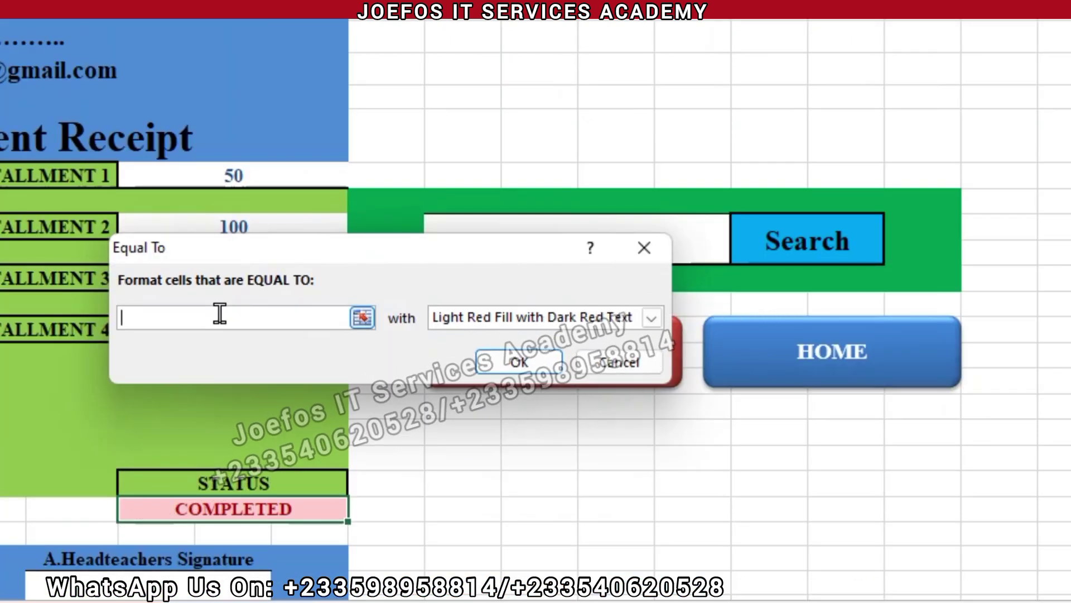
{"action": "type", "text": "UNPAID"}
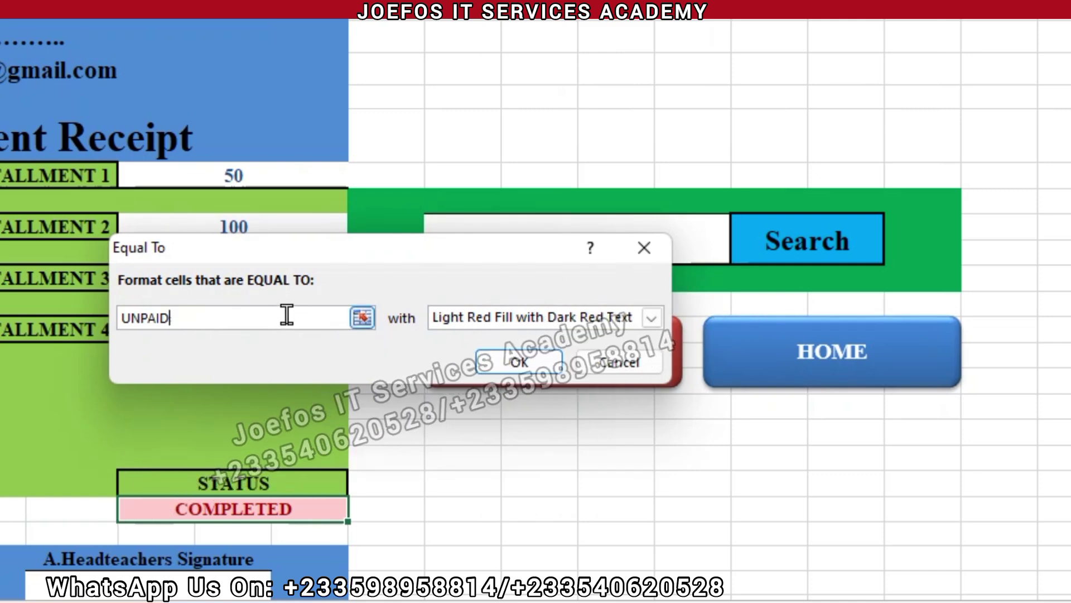
{"action": "left_click", "coordinate": [652, 319]}
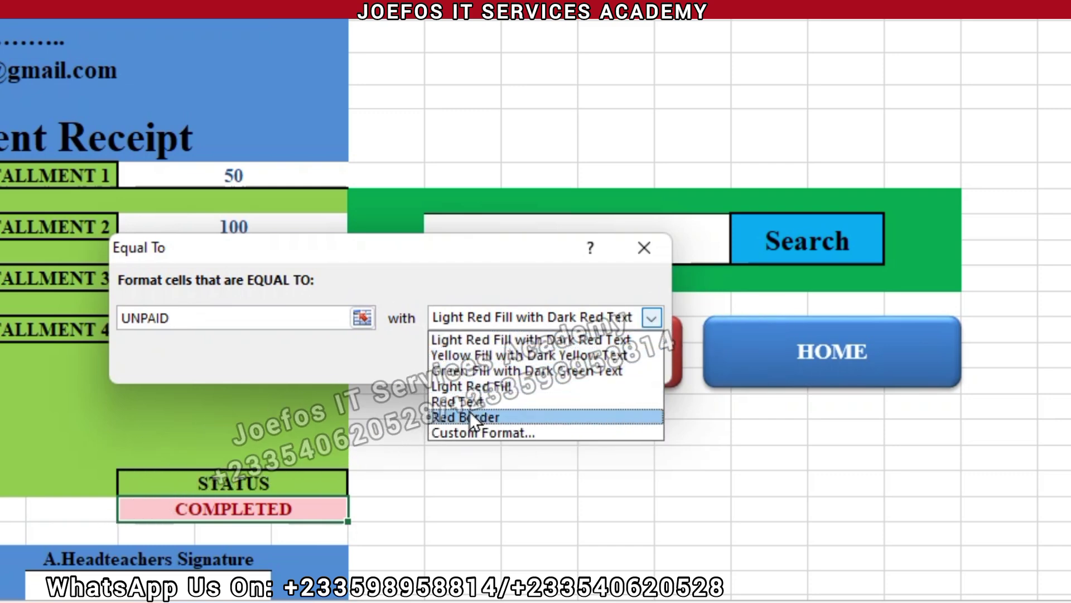
{"action": "left_click", "coordinate": [465, 371]}
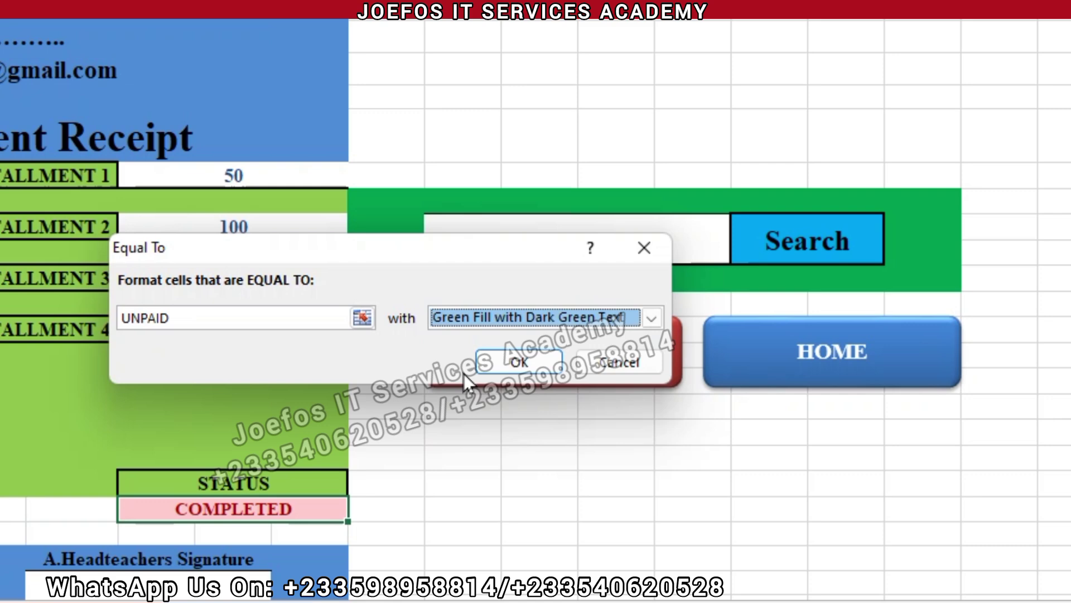
{"action": "left_click", "coordinate": [509, 364]}
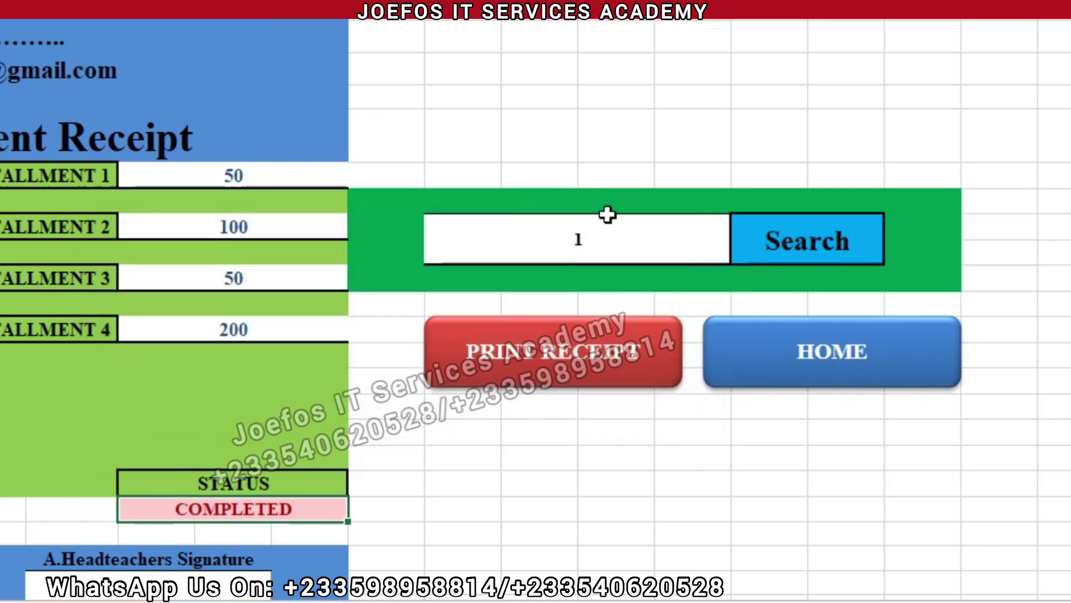
Search admission number 2 to check its UNPAID status turns green
{"action": "left_click", "coordinate": [607, 233]}
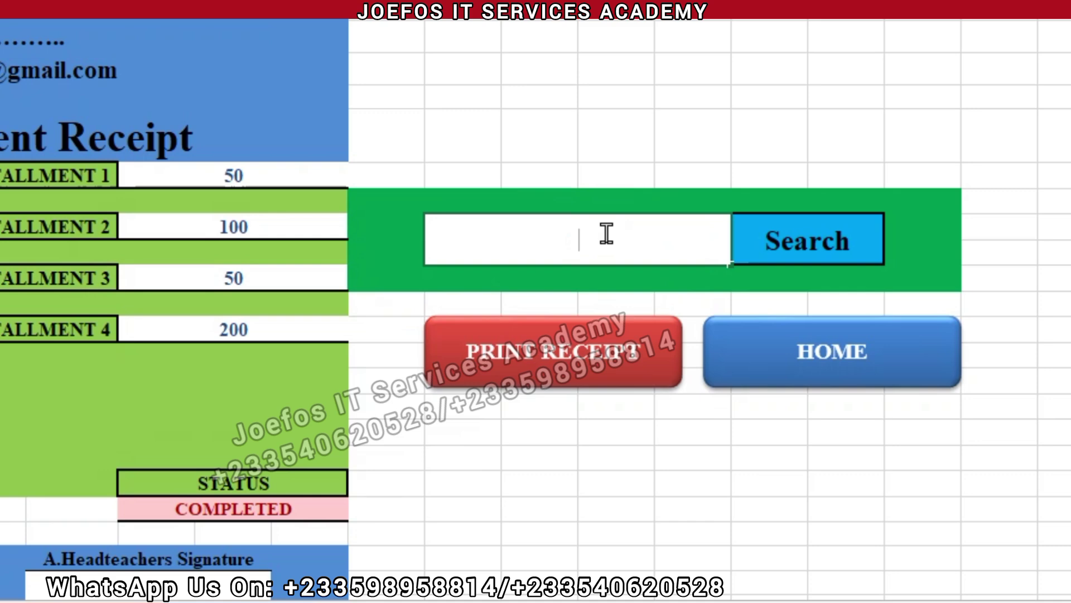
{"action": "left_click", "coordinate": [802, 251]}
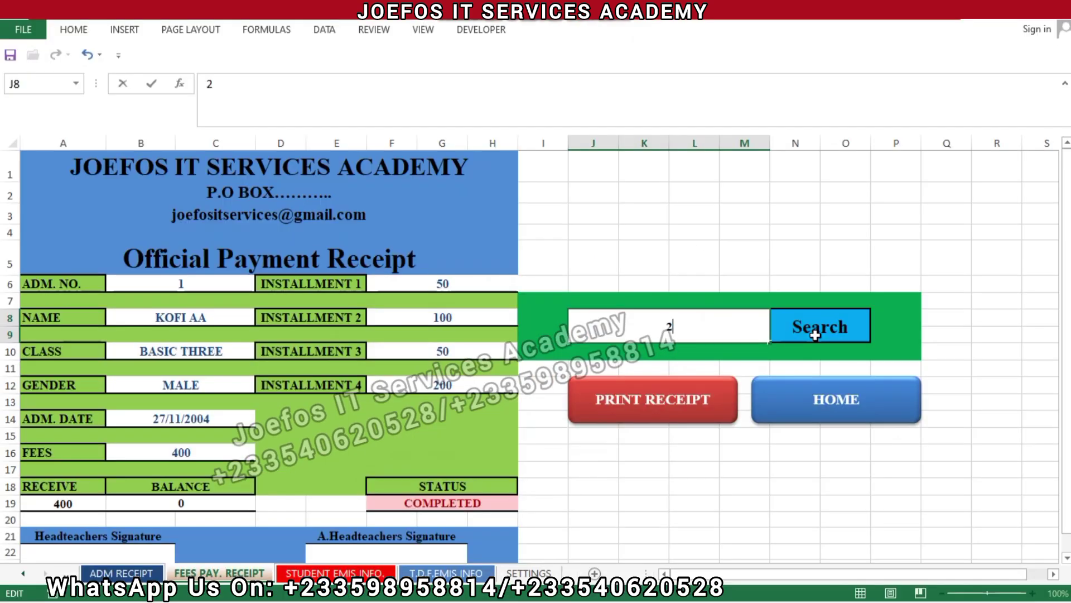